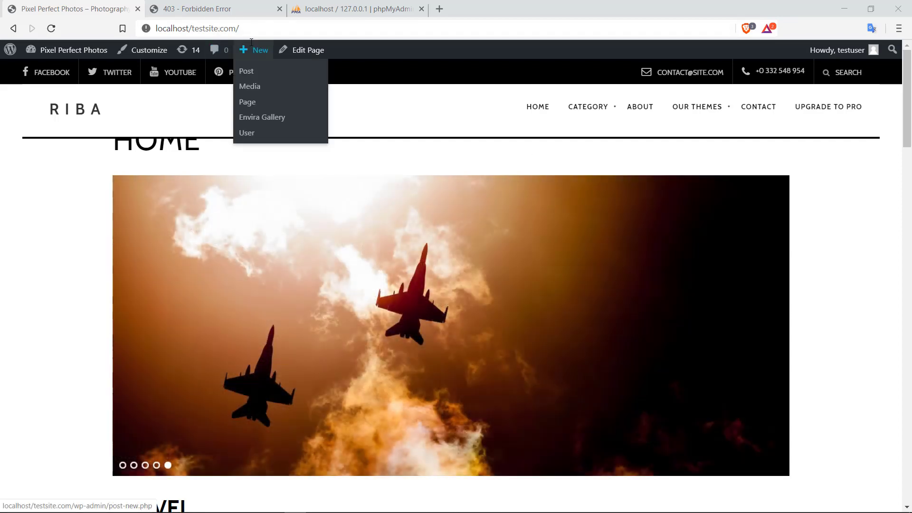
Scroll through the Pixel Perfect Photos WordPress homepage and back up.
scroll(907, 111, "down", 1)
scroll(907, 112, "down", 5)
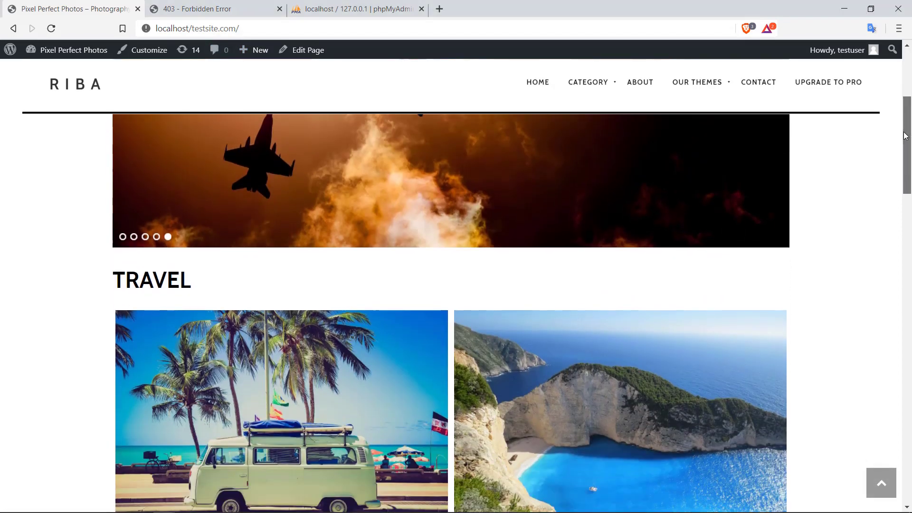
scroll(905, 157, "down", 8)
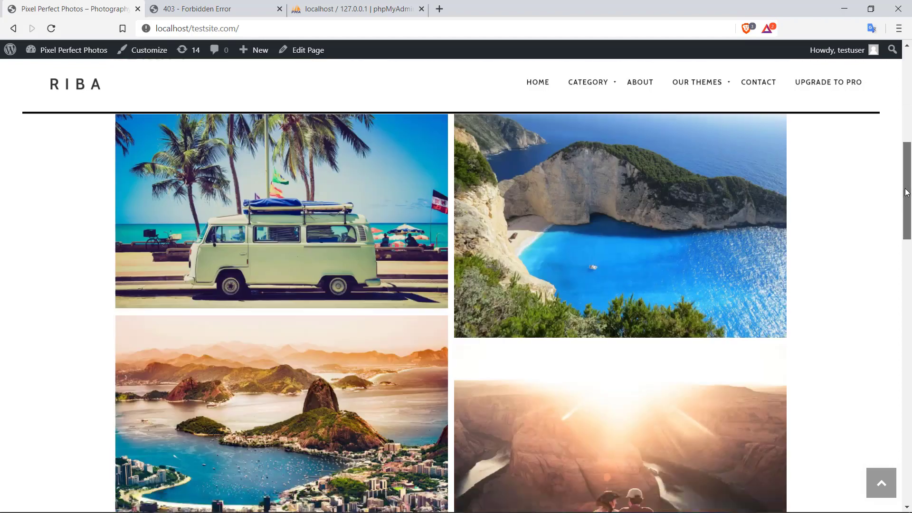
scroll(903, 190, "up", 3)
scroll(903, 182, "up", 12)
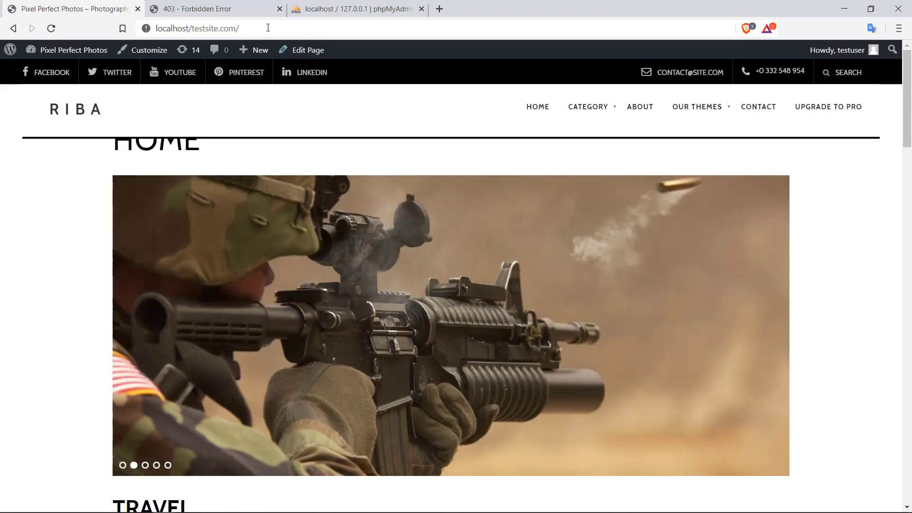
Glance at the 403 Forbidden tab, return to the site, then switch to phpMyAdmin.
left_click(240, 10)
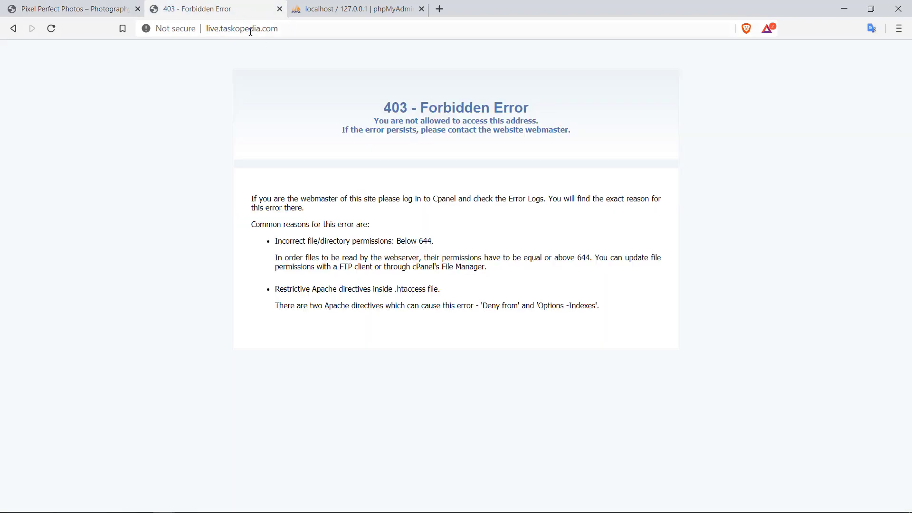
left_click(91, 13)
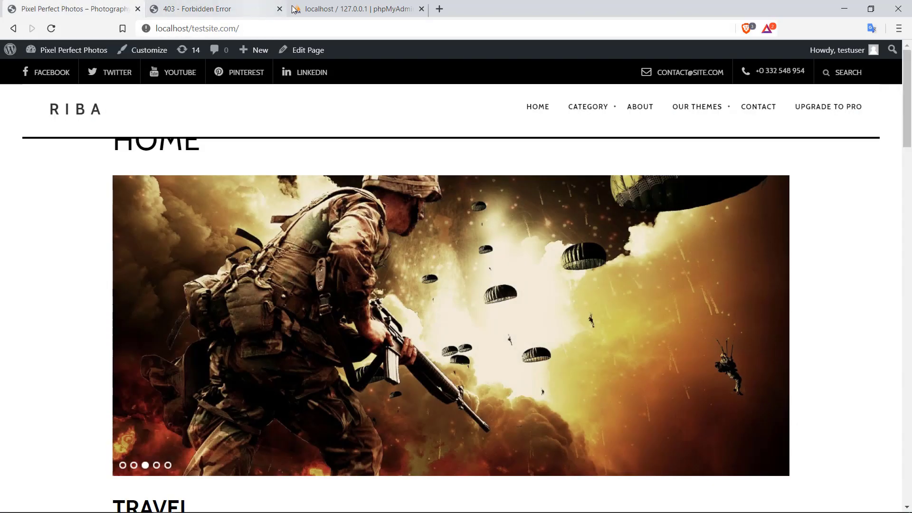
left_click(331, 10)
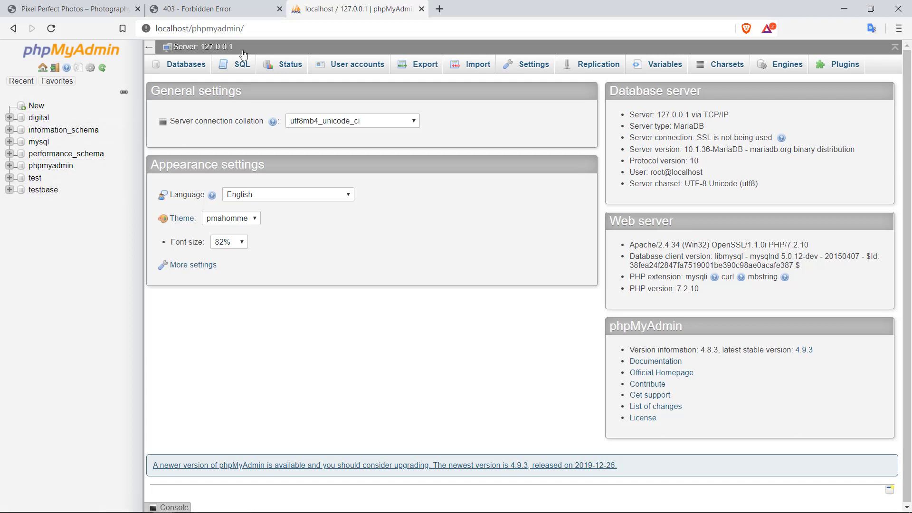
Select the testbase database in phpMyAdmin and go to its Export page.
left_click(97, 9)
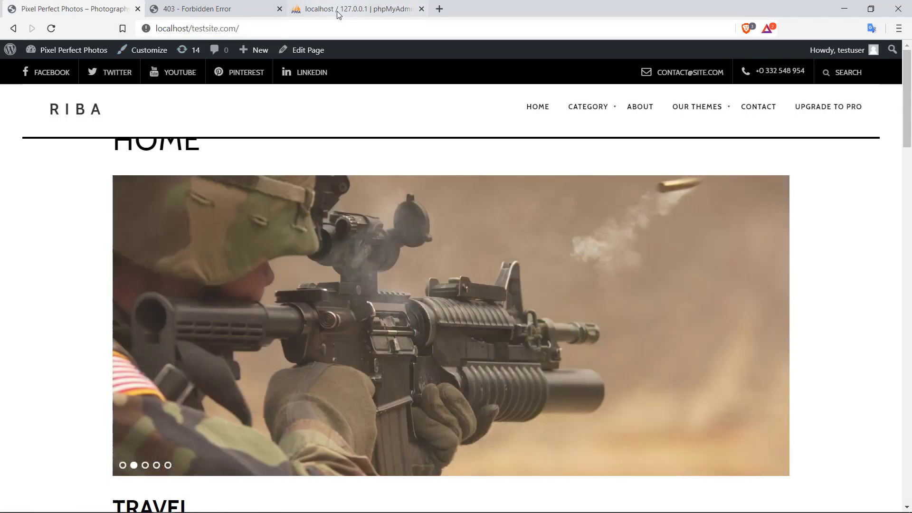
left_click(335, 10)
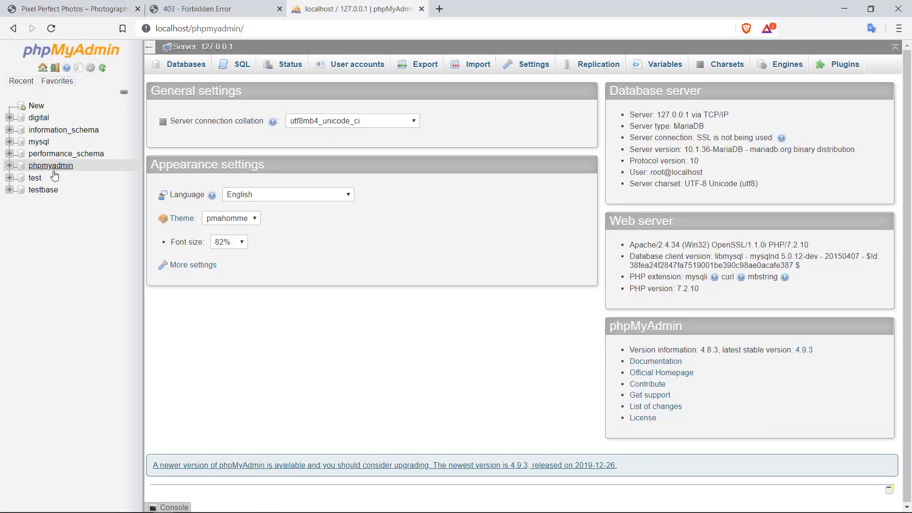
left_click(42, 191)
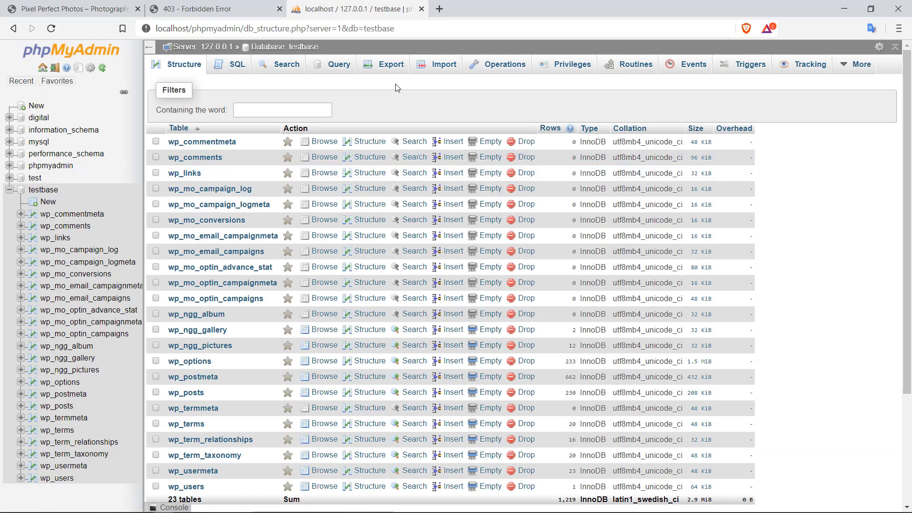
left_click(390, 67)
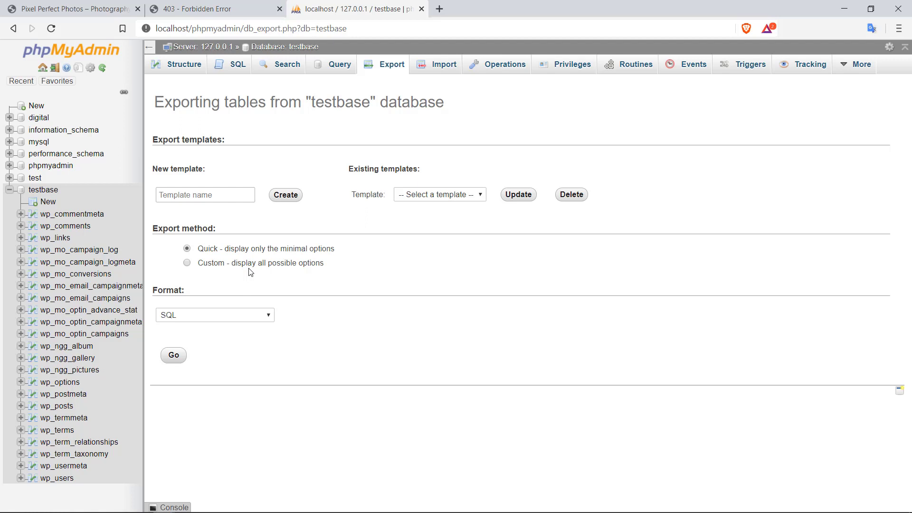
Switch to the Custom export method and add DROP TABLE / VIEW statements.
left_click(187, 263)
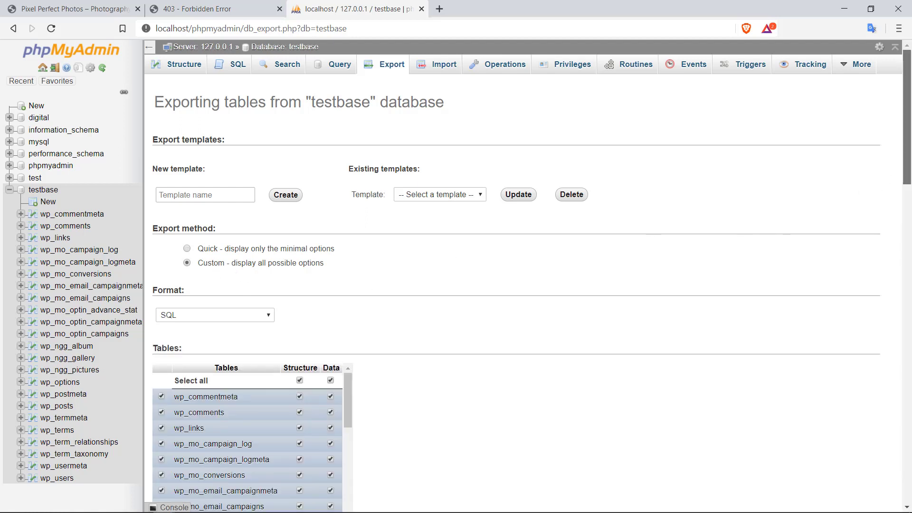
scroll(903, 214, "down", 5)
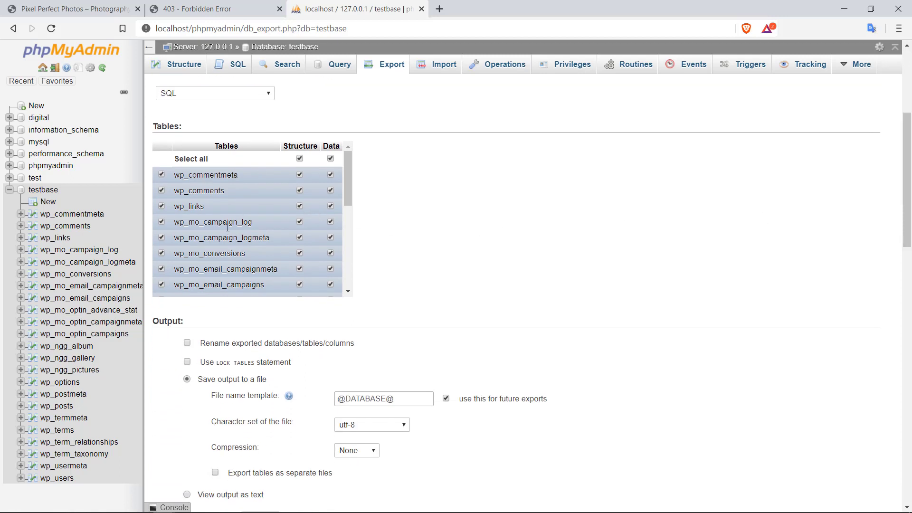
left_click_drag(346, 180, 346, 268)
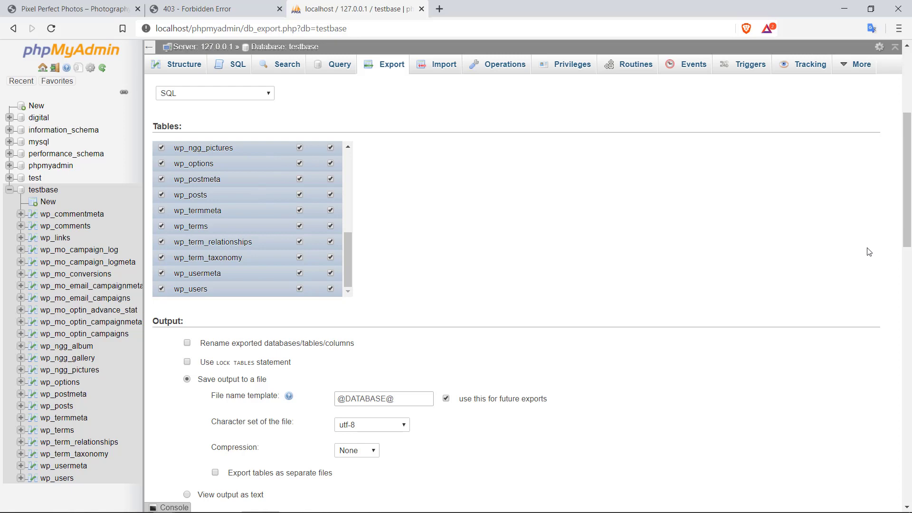
left_click_drag(909, 217, 908, 392)
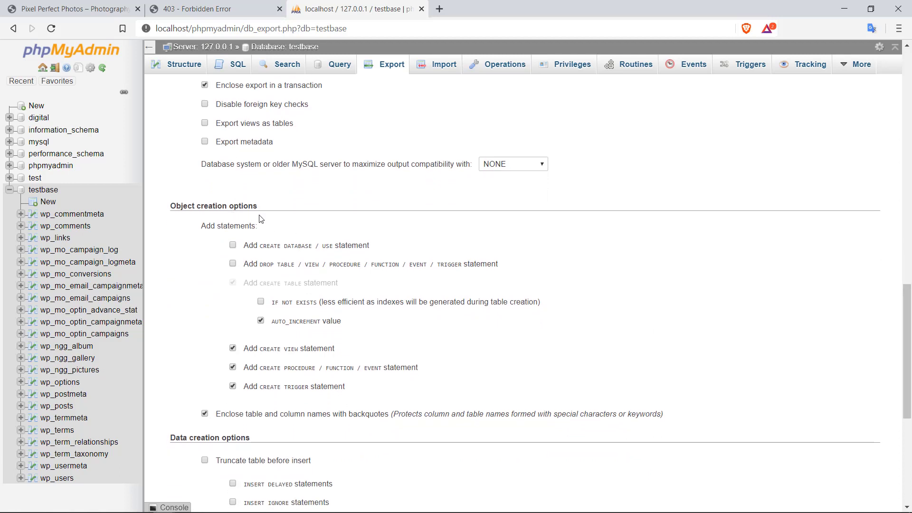
left_click(232, 265)
Check the compression choices and keep Compression at None.
left_click_drag(908, 352, 910, 223)
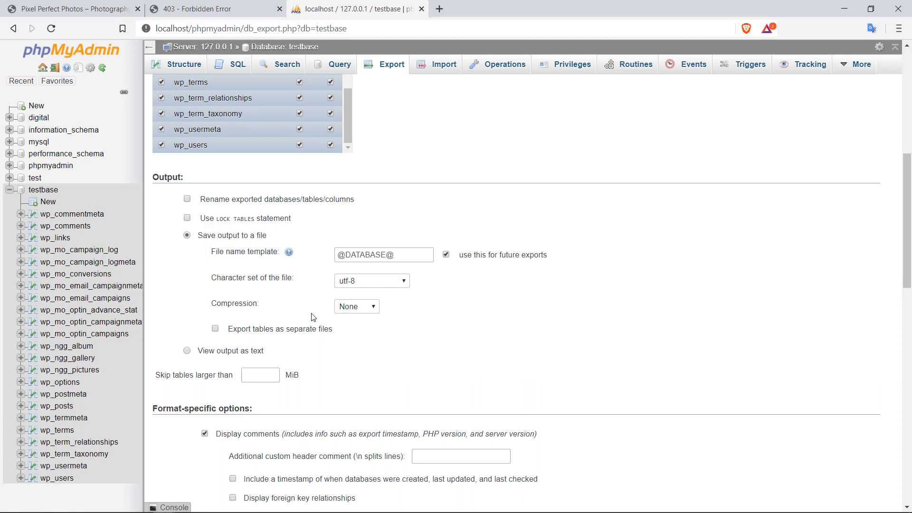
left_click(358, 310)
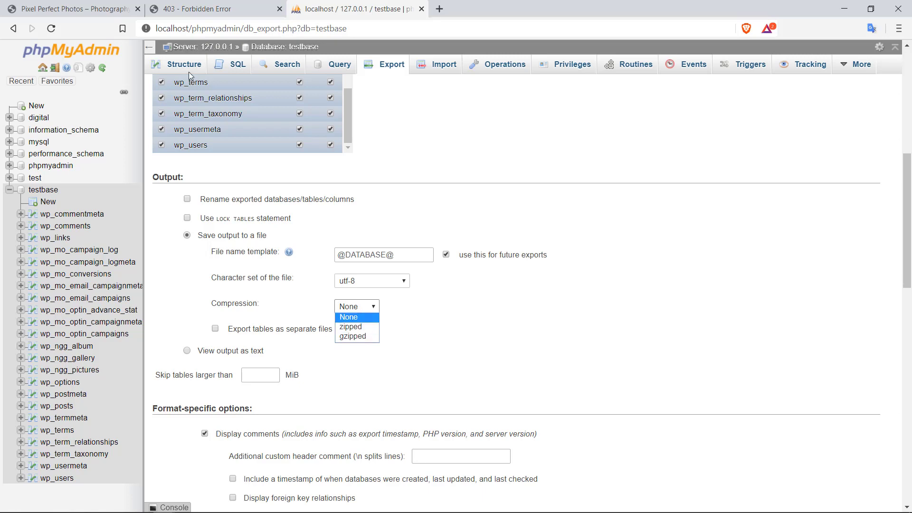
left_click(71, 9)
left_click(342, 5)
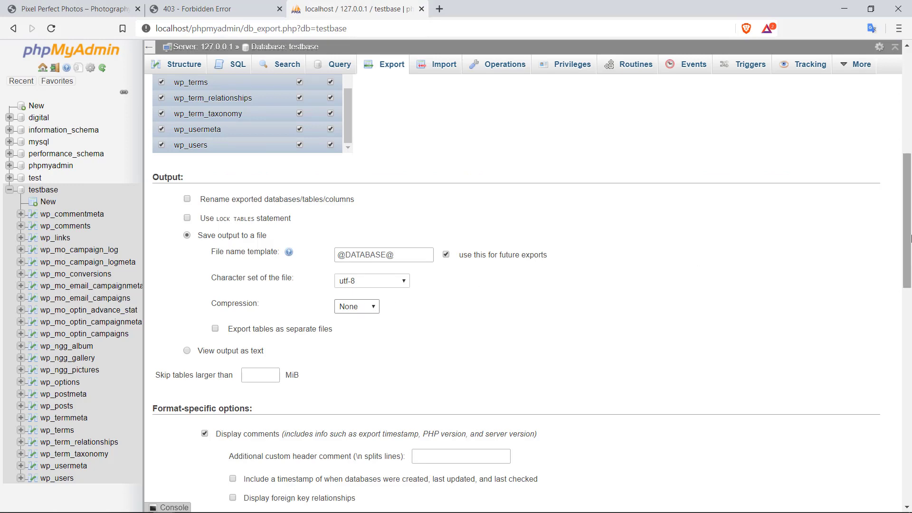
left_click_drag(909, 237, 908, 454)
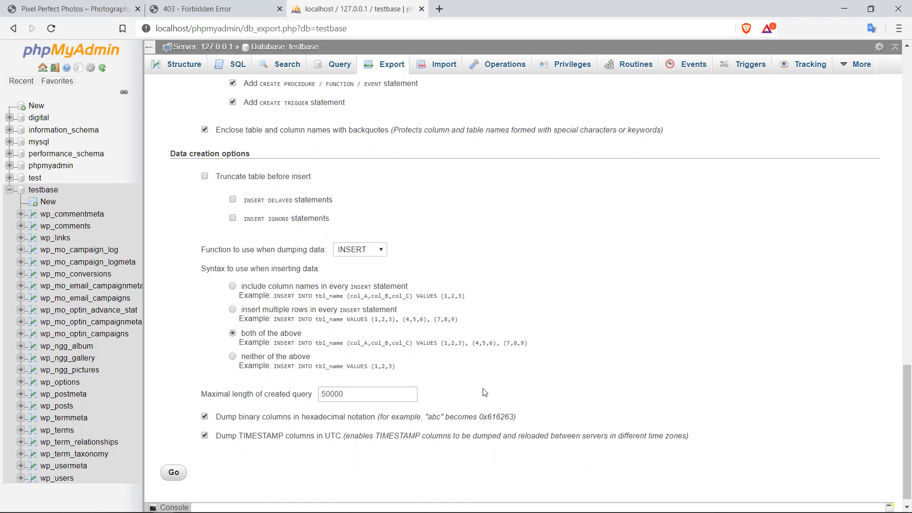
Run the export and save the file as live.sql in Downloads.
left_click(176, 473)
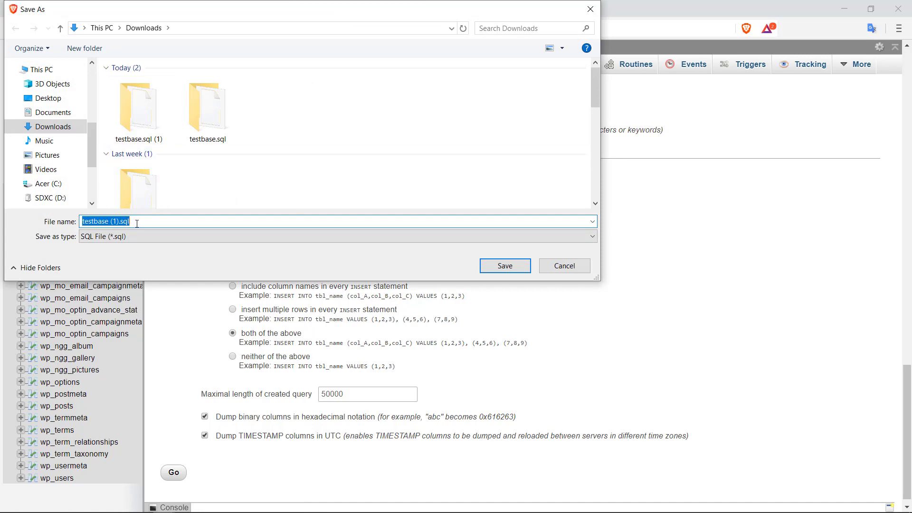
left_click(118, 223)
left_click_drag(119, 222, 79, 225)
type("live")
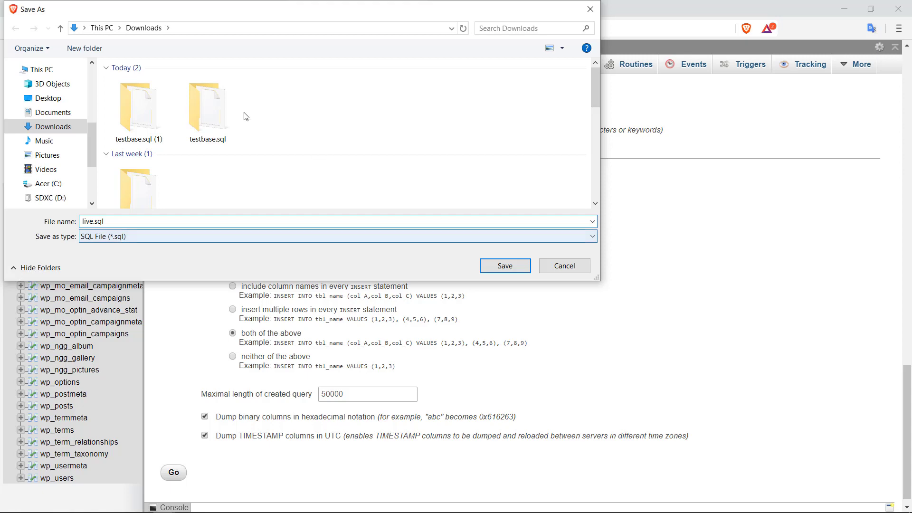
left_click(510, 272)
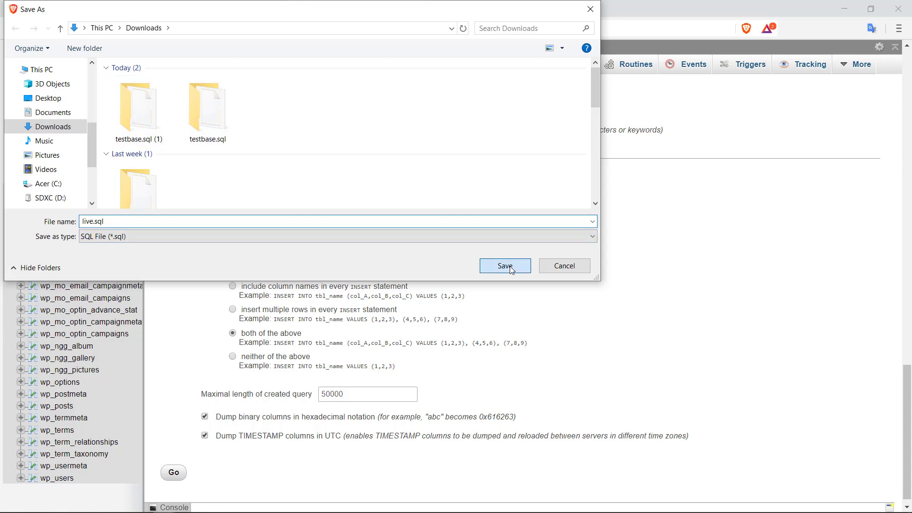
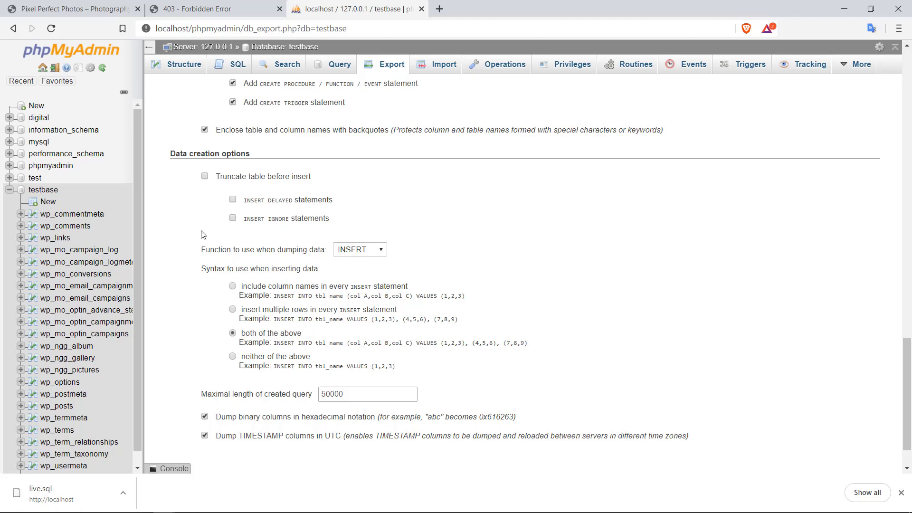
Open the Windows search panel from the taskbar.
left_click(36, 508)
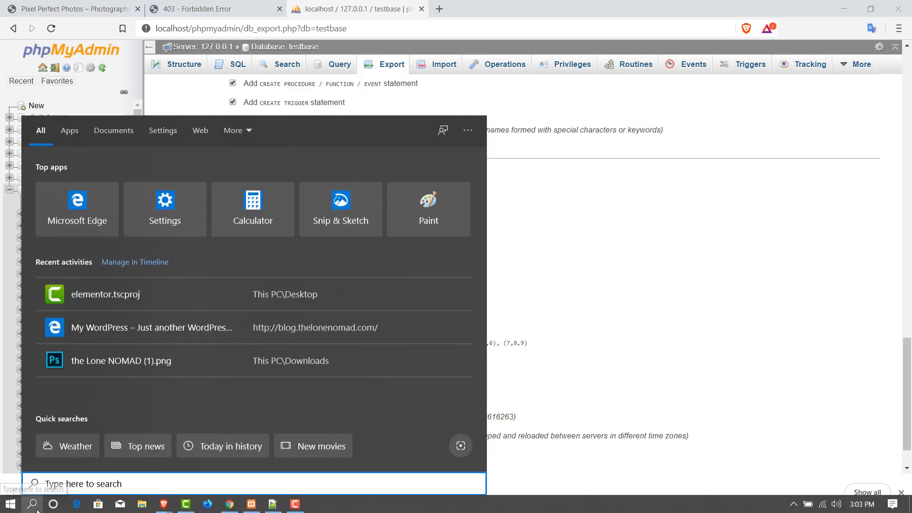
Launch FileZilla and connect to the saved ftp.taskopedia.com server from Quickconnect history.
type("filezilla")
key("Return")
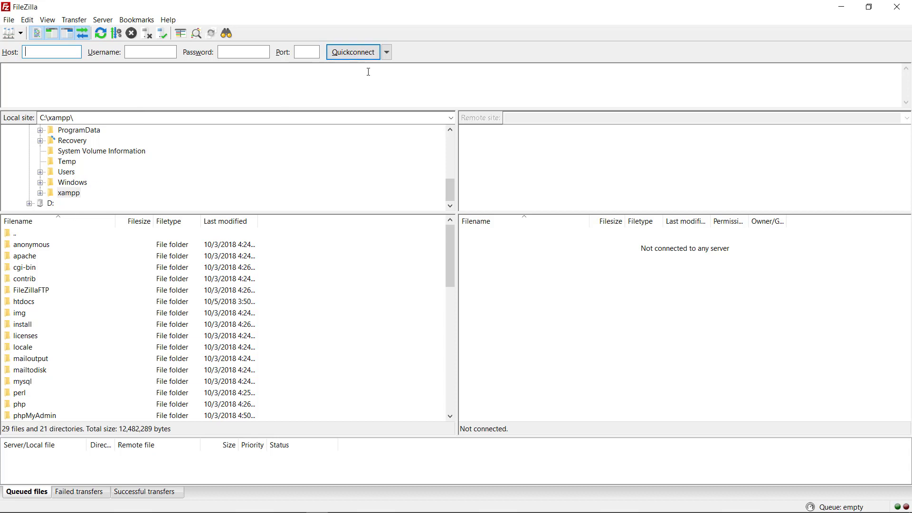
left_click(386, 52)
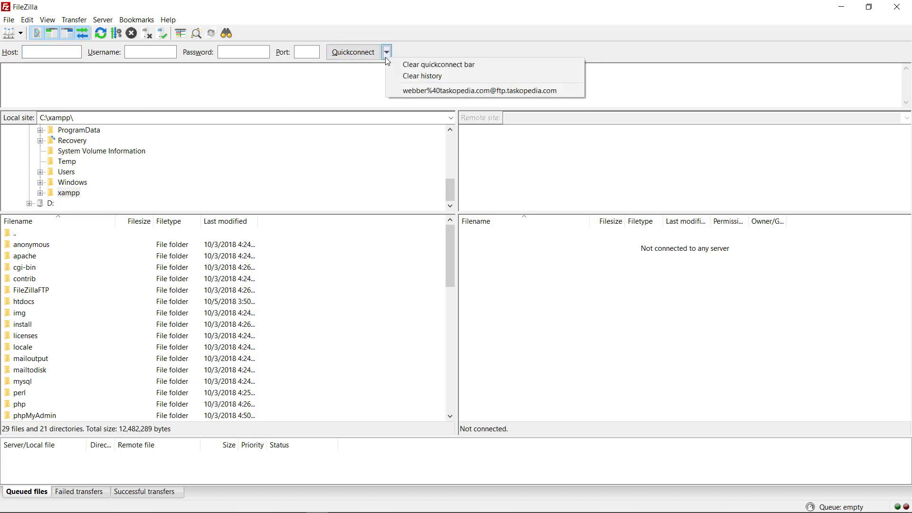
left_click(418, 91)
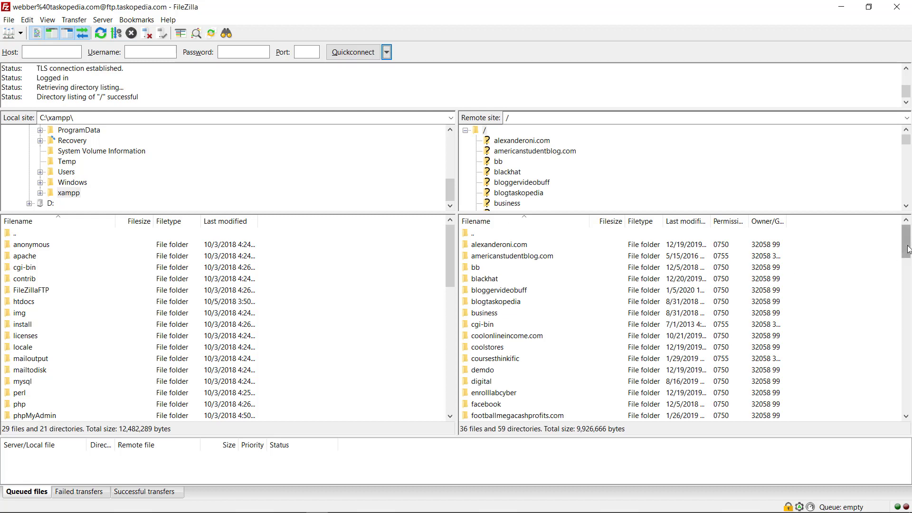
Open the remote live folder and the local htdocs\testsite.com folder.
left_click_drag(907, 249, 907, 275)
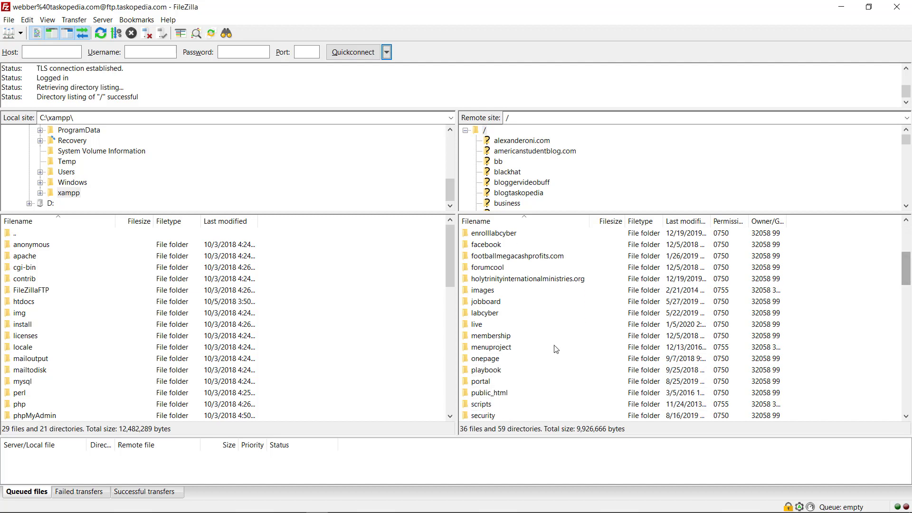
double_click(477, 327)
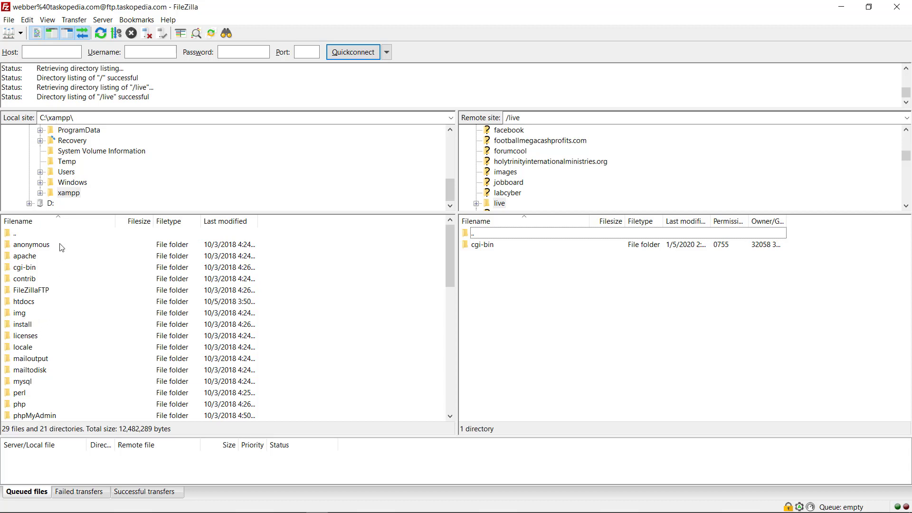
double_click(30, 306)
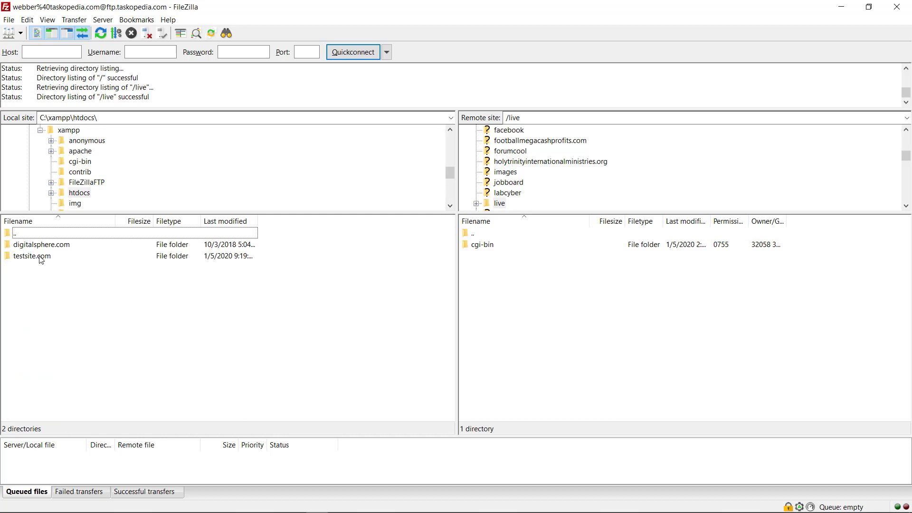
double_click(34, 259)
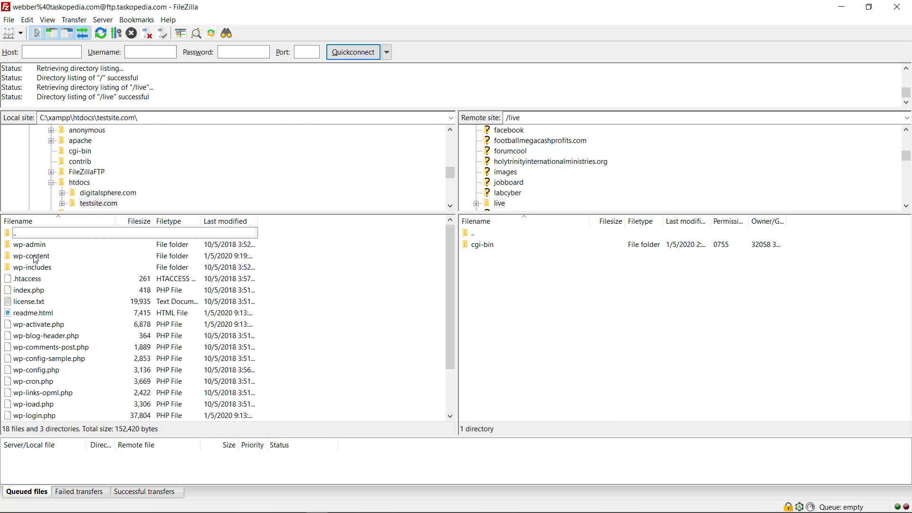
Select all local testsite.com files from wp-admin to xmlrpc.php and upload them to /live.
left_click(37, 246)
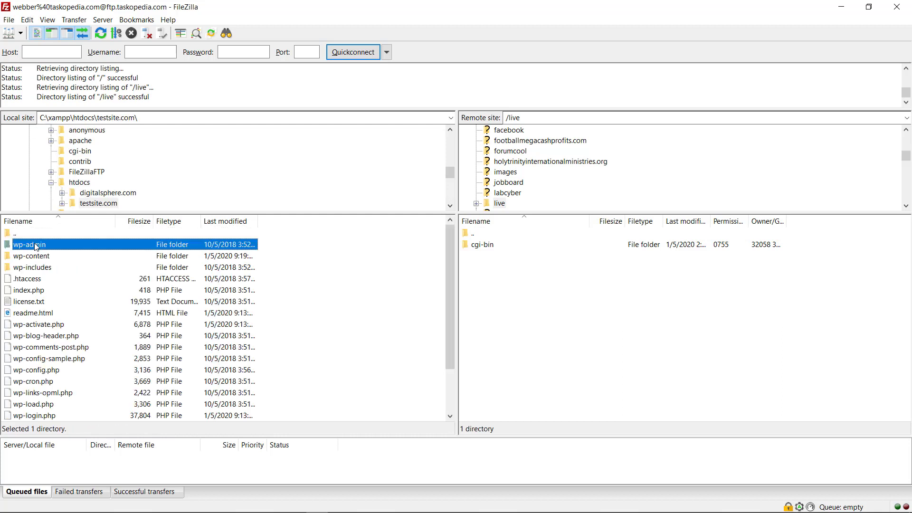
key("shift+Down")
key("shift+Down")
key("shift+Down")
key("shift+Down")
key("shift+Down")
key("shift+Down")
key("shift+Down")
key("shift+Down")
key("shift+Down")
key("shift+Down")
key("shift+Down")
key("shift+Down")
key("shift+Down")
key("shift+Down")
key("shift+Down")
key("shift+Down")
key("shift+Down")
key("shift+Down")
key("shift+Down")
key("shift+Down")
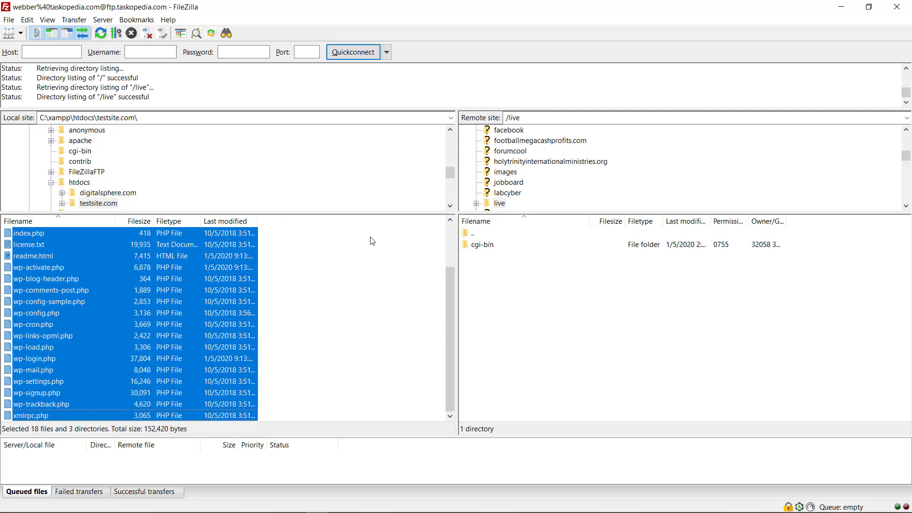
right_click(162, 283)
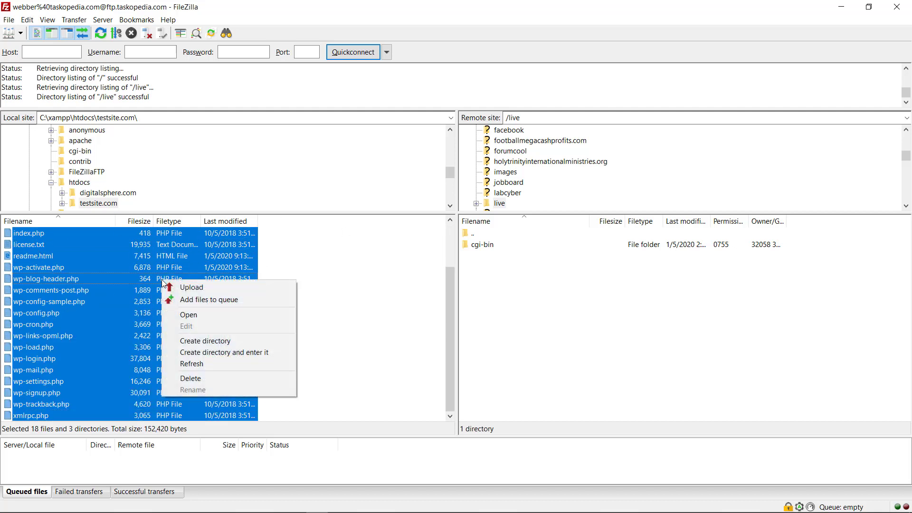
left_click(187, 288)
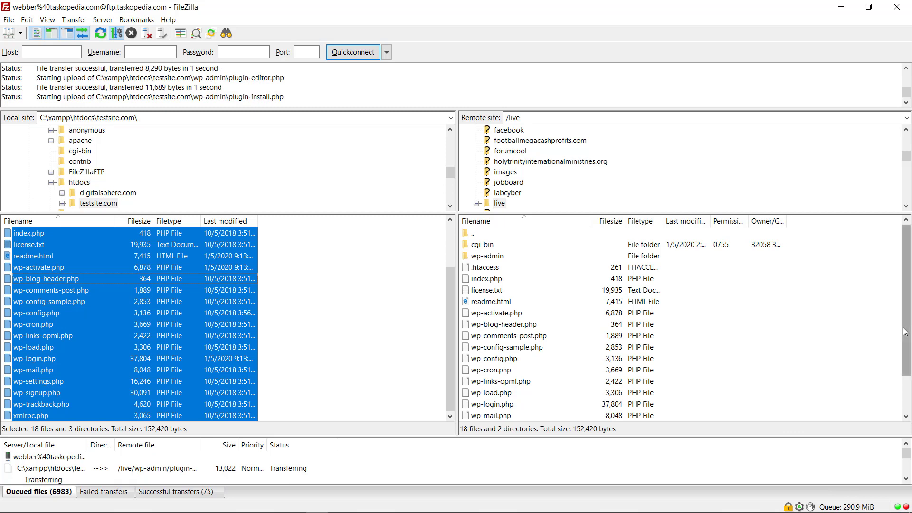
left_click_drag(905, 333, 902, 435)
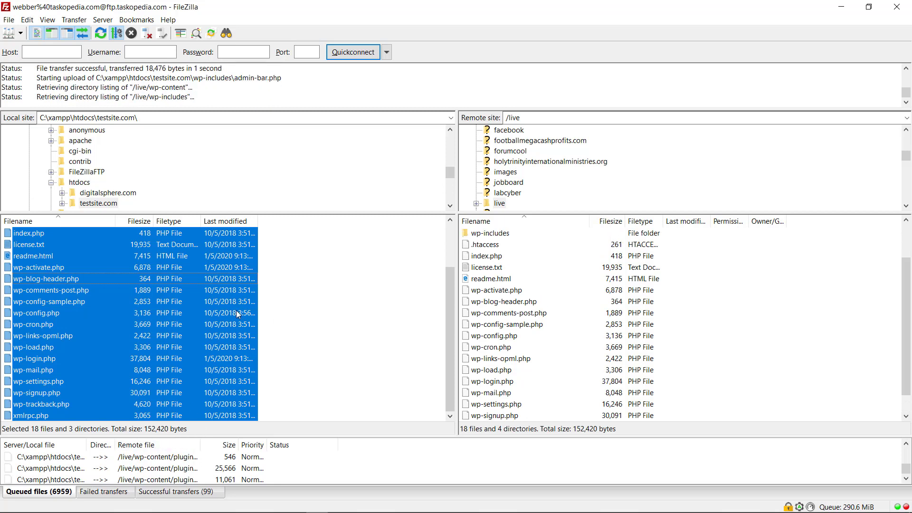
left_click_drag(235, 310, 618, 328)
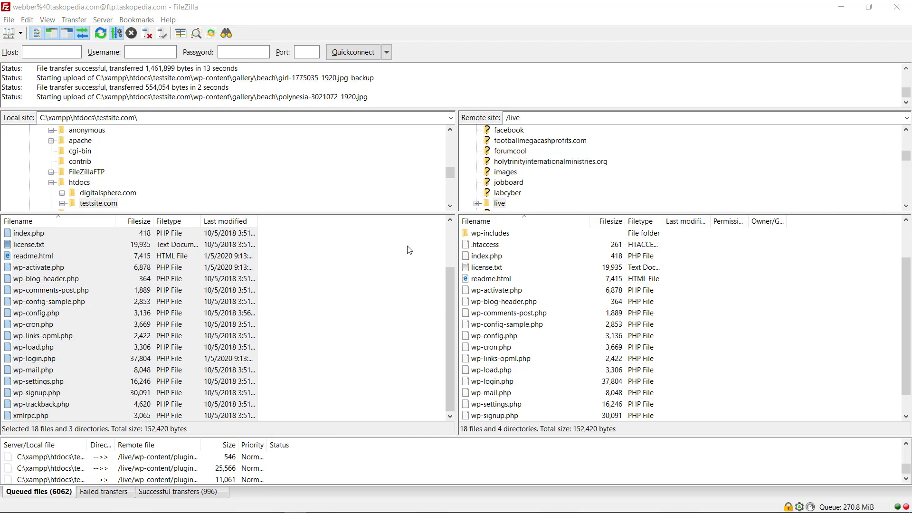
Open siteground.com in a new Brave browser tab.
mouse_move(201, 506)
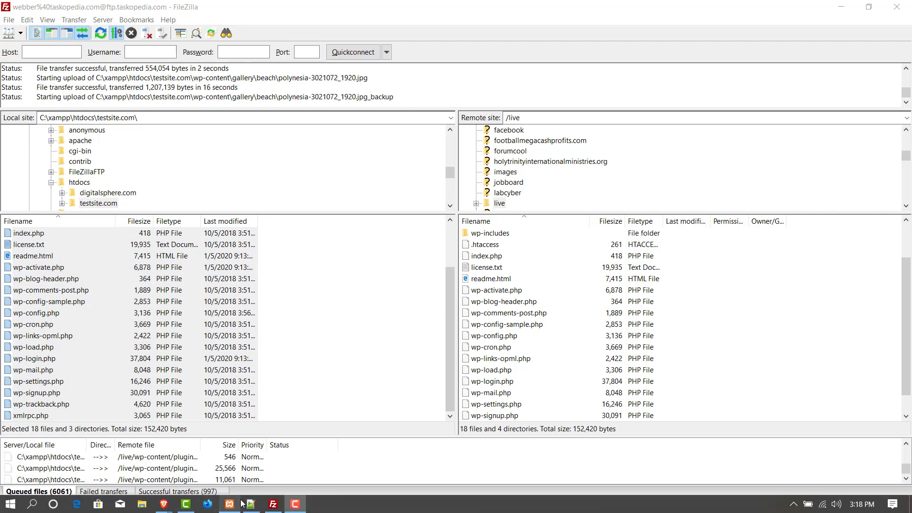
mouse_move(164, 504)
left_click(230, 463)
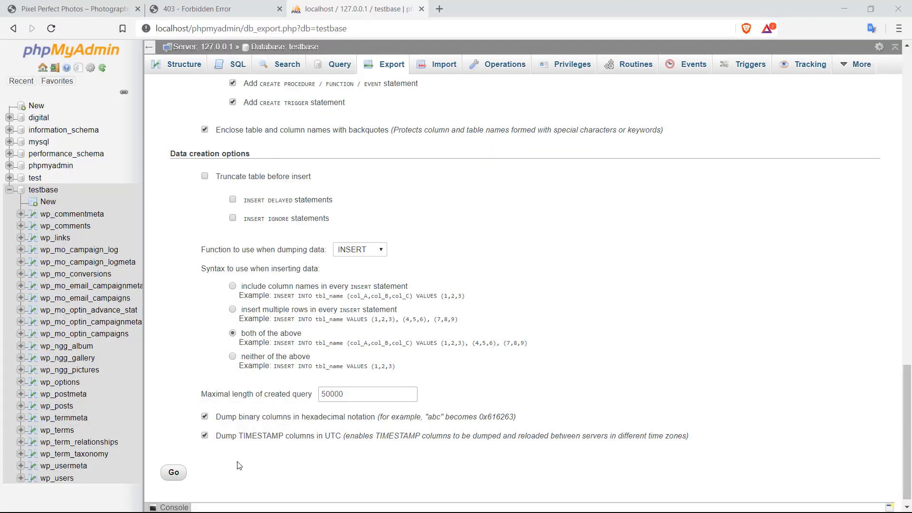
left_click(439, 9)
type("si")
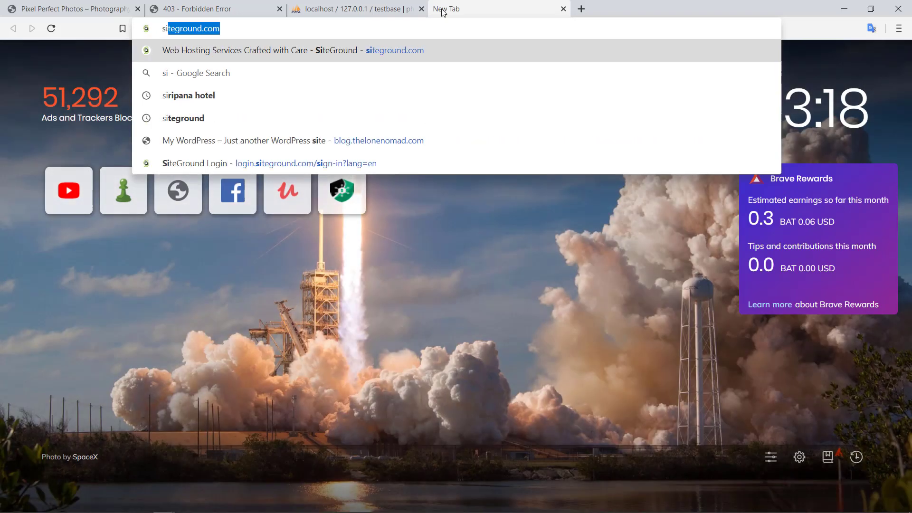
key("Return")
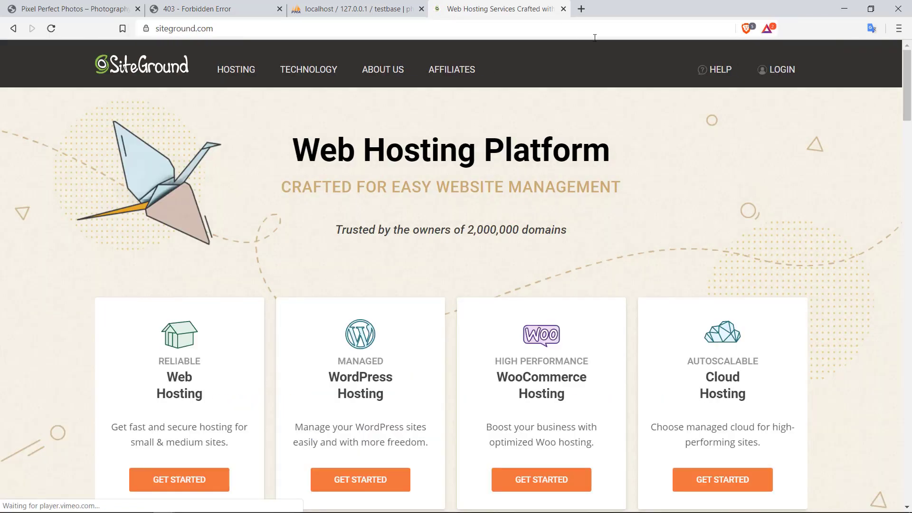
Sign in to SiteGround with the account password and open My Accounts.
left_click(775, 70)
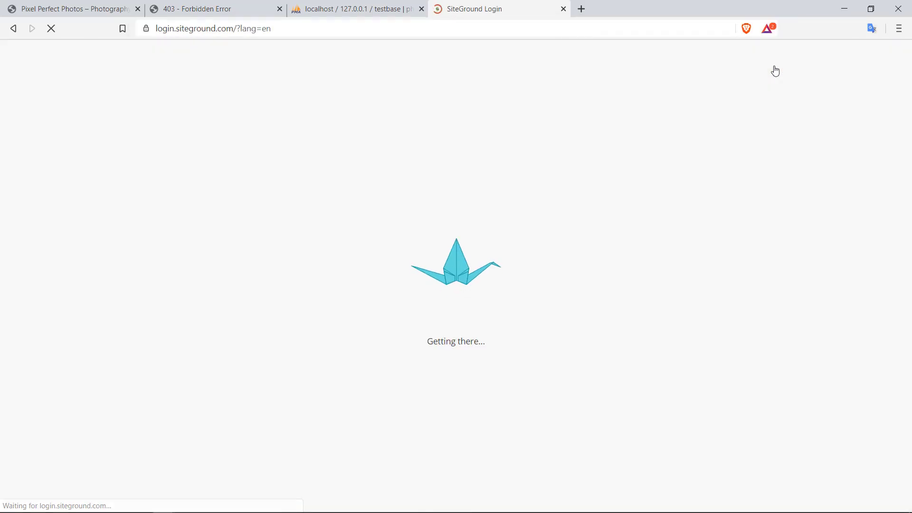
left_click(459, 376)
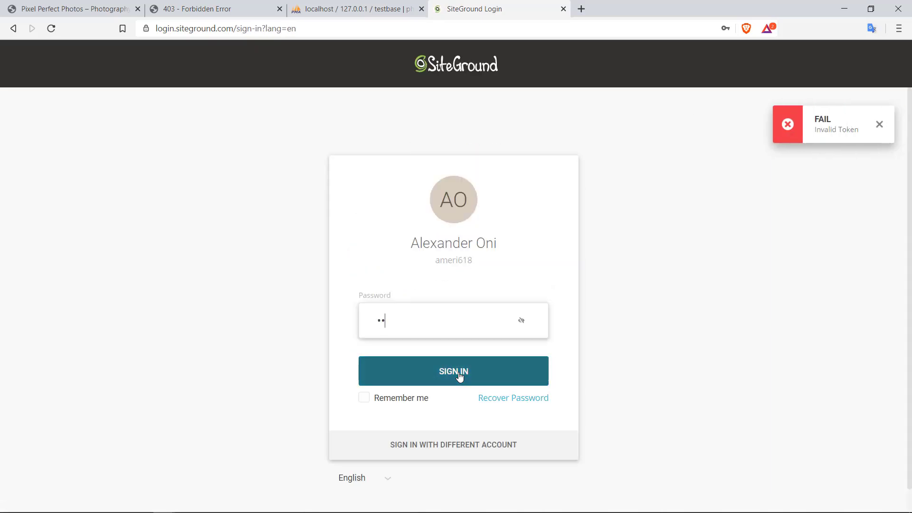
type("************")
left_click(459, 375)
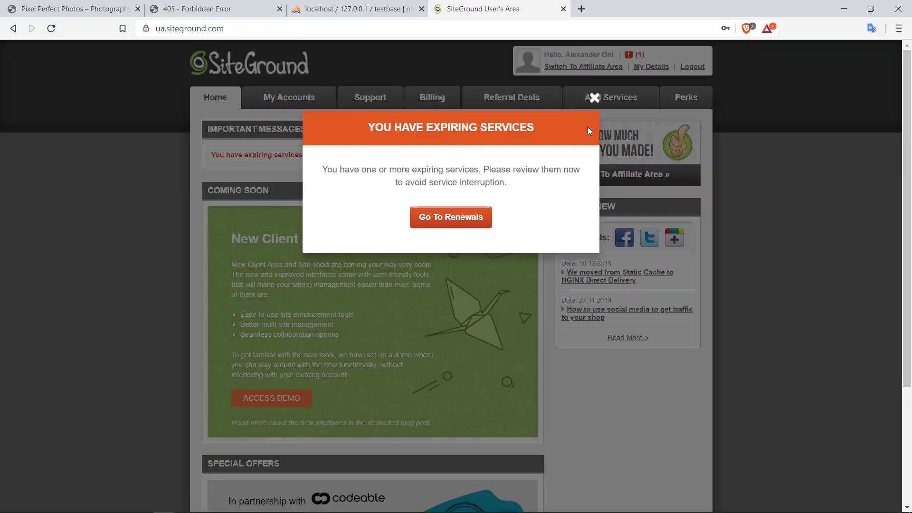
left_click(596, 99)
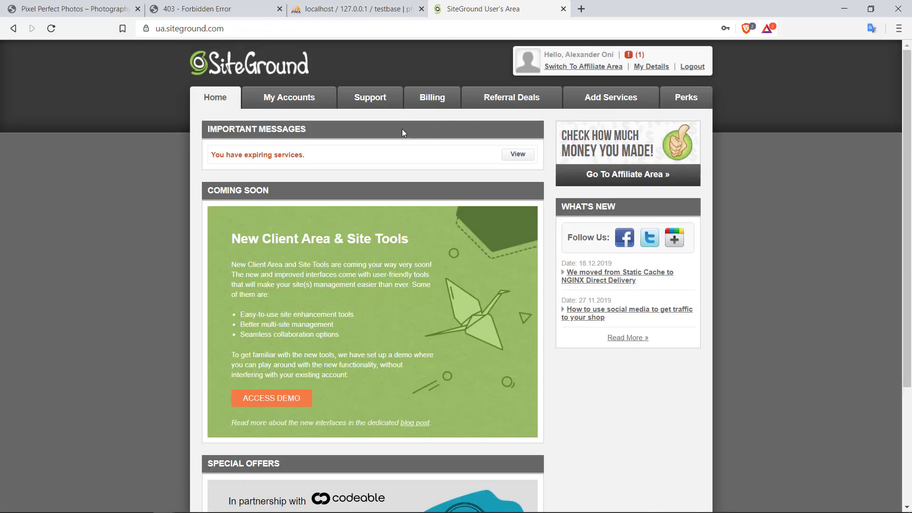
left_click(288, 104)
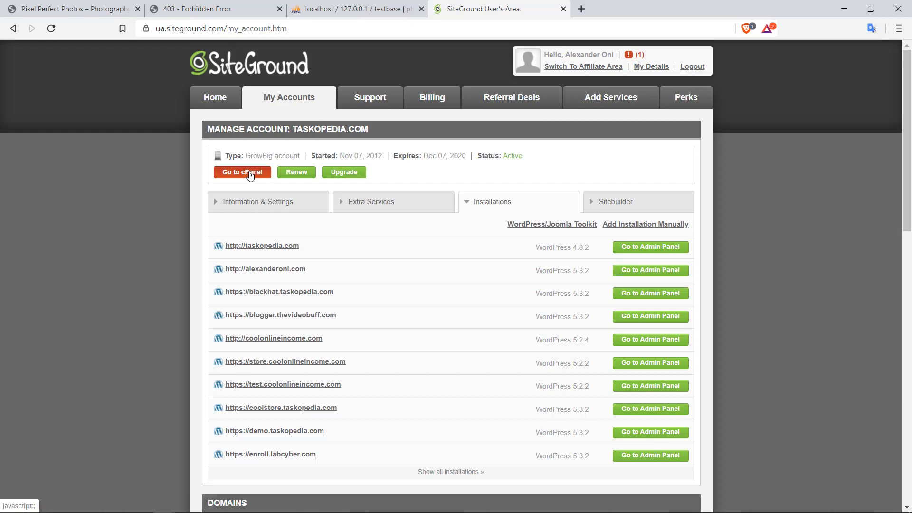
Open cPanel for taskopedia.com and launch the MySQL Database Wizard from Databases.
left_click(250, 174)
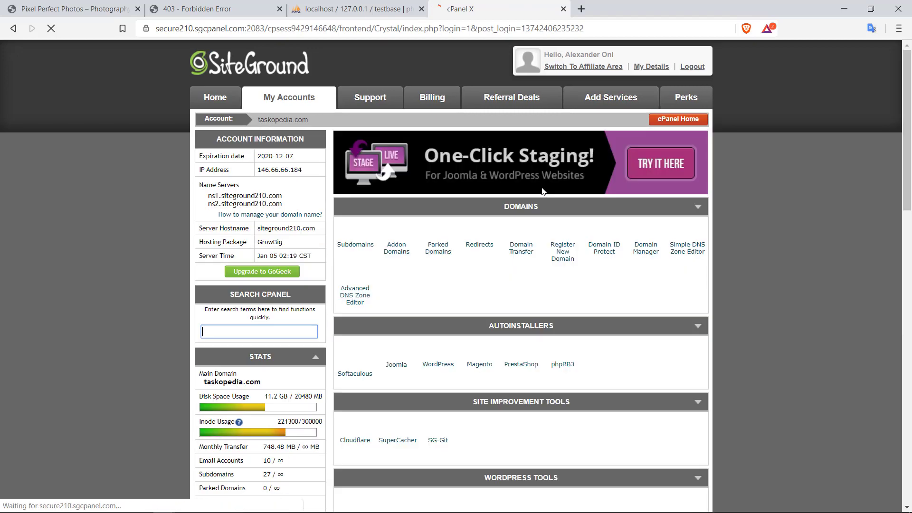
left_click_drag(909, 93, 889, 289)
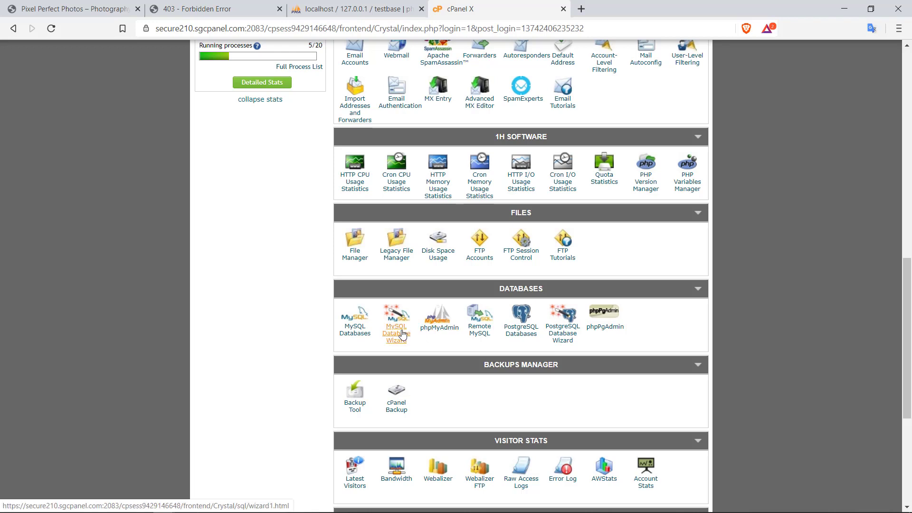
left_click(393, 333)
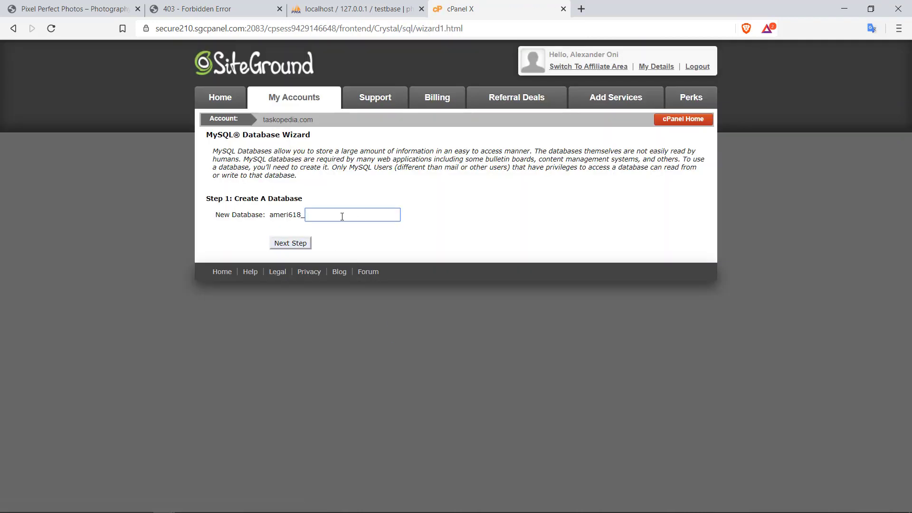
Create the 'live' database and enter 'l' as the new database user name.
type("live")
left_click(299, 242)
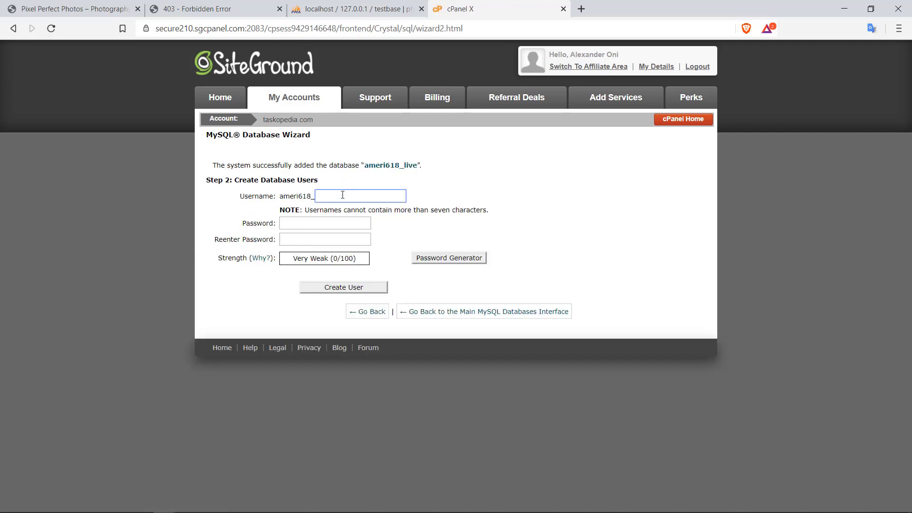
type("liveuse")
left_click(312, 222)
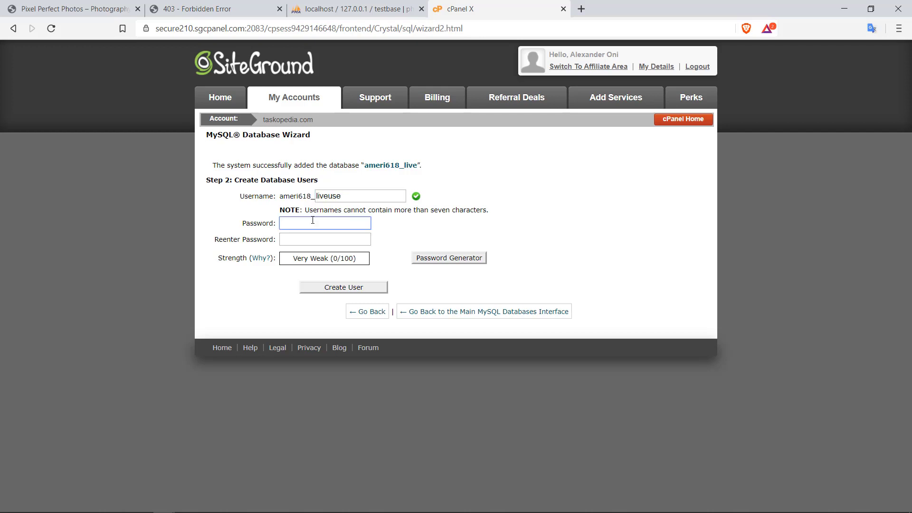
Set the user's password, create the user, and grant it ALL PRIVILEGES.
type("•••••••")
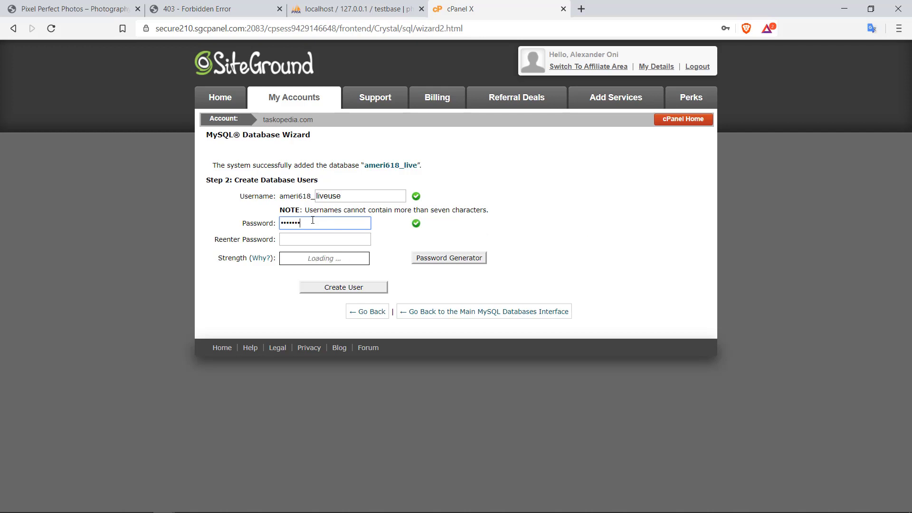
key("Tab")
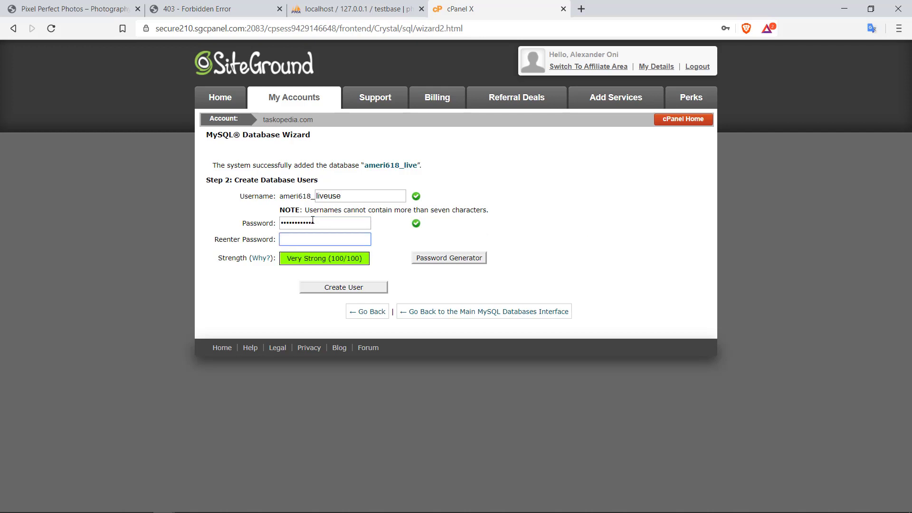
type("••")
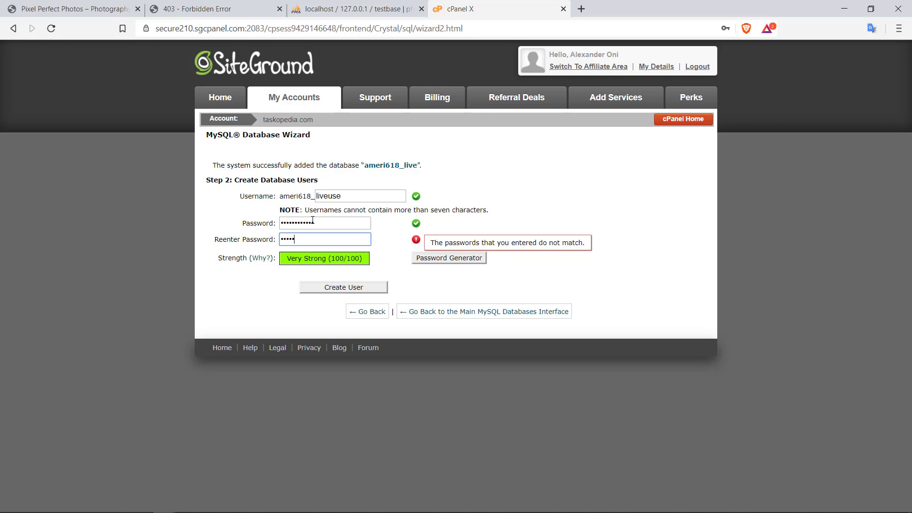
type("•••••••••")
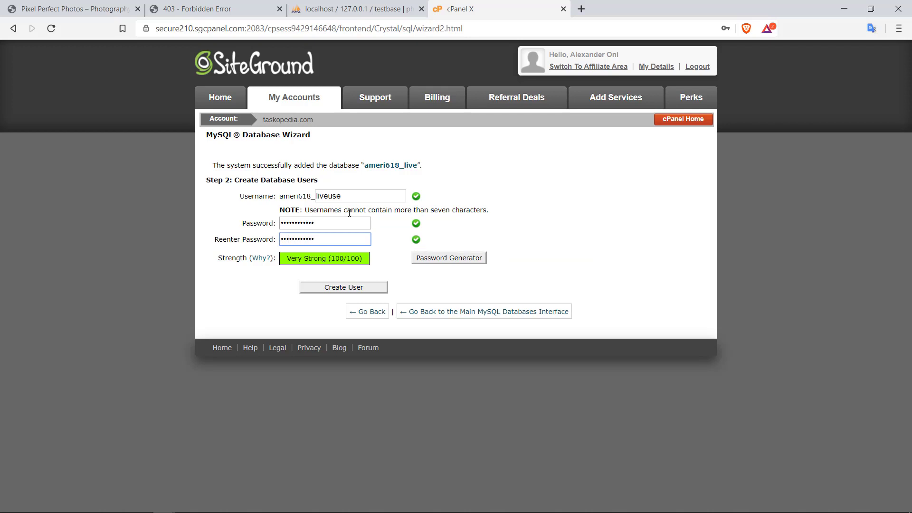
left_click(360, 291)
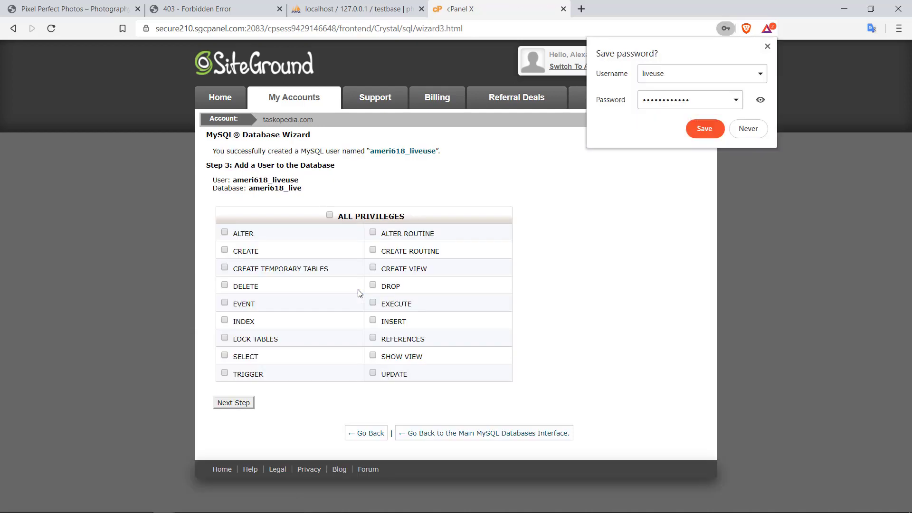
left_click(331, 217)
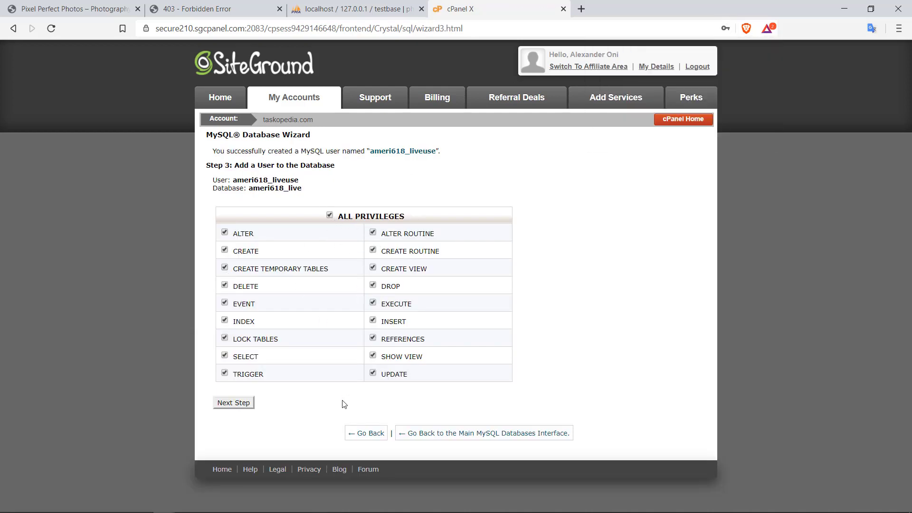
left_click(233, 404)
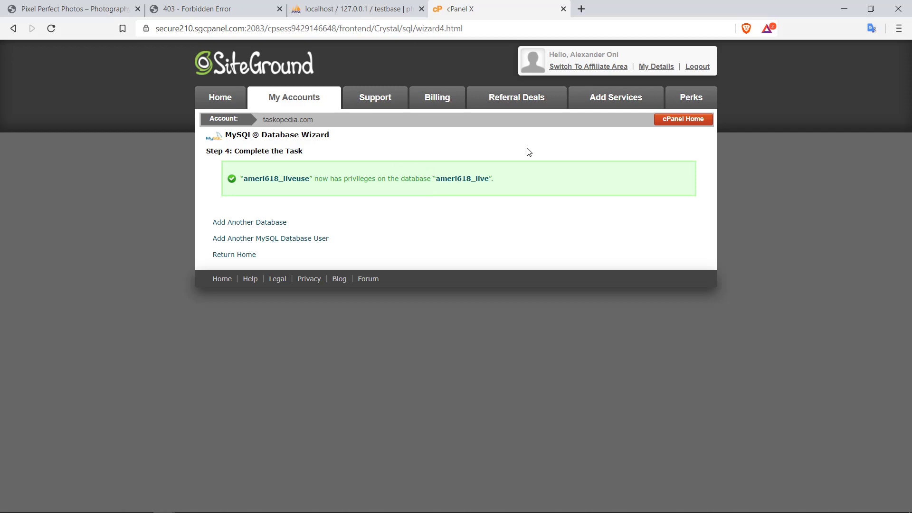
Return to cPanel Home and open phpMyAdmin from the Databases section.
left_click(675, 122)
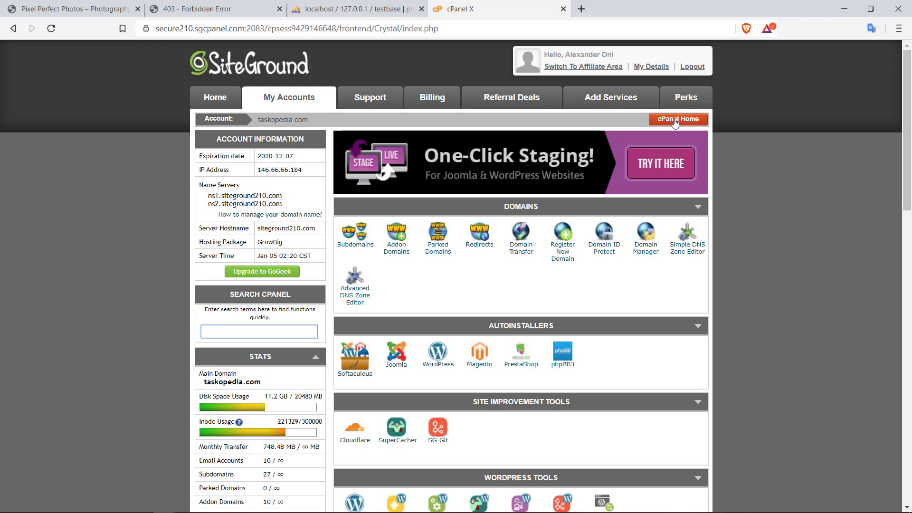
left_click(356, 9)
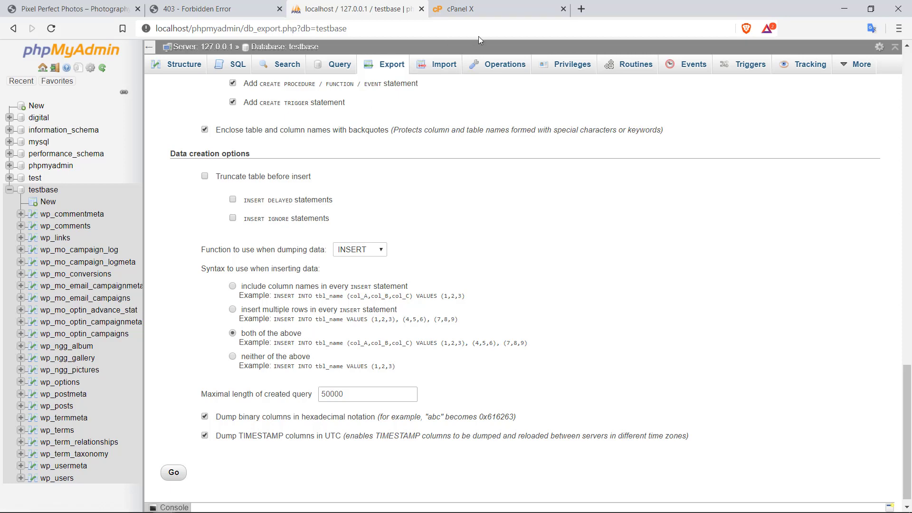
left_click(469, 12)
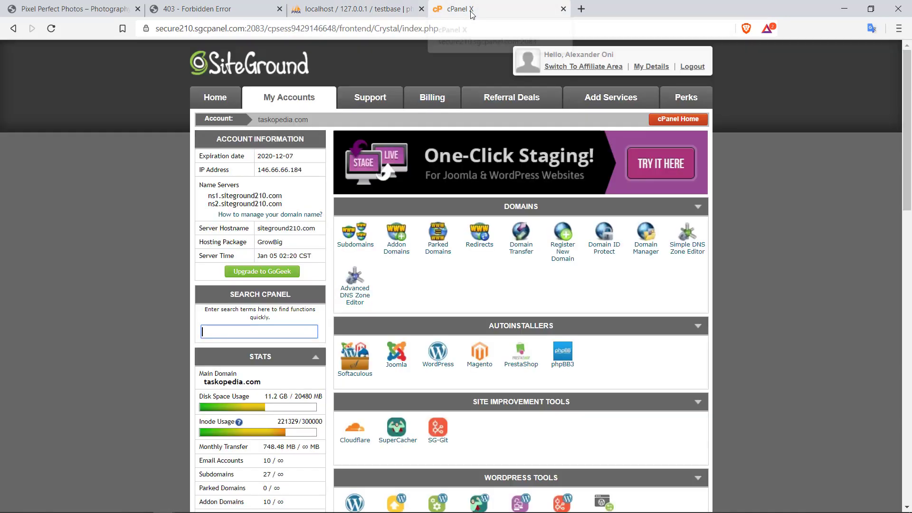
scroll(816, 141, "down", 10)
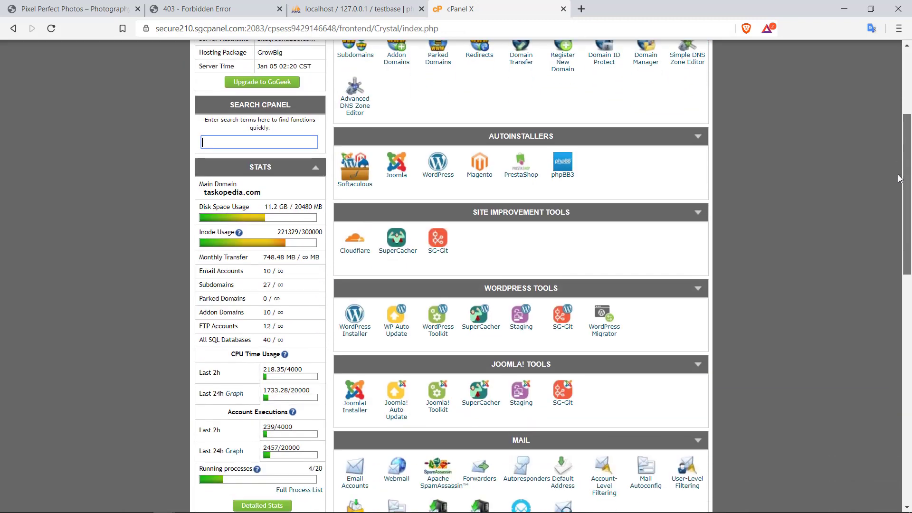
scroll(884, 280, "down", 3)
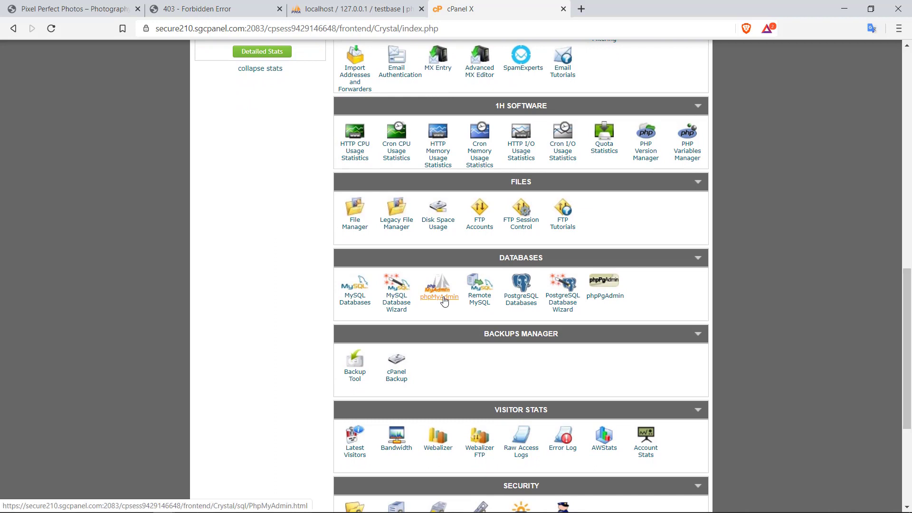
left_click(444, 301)
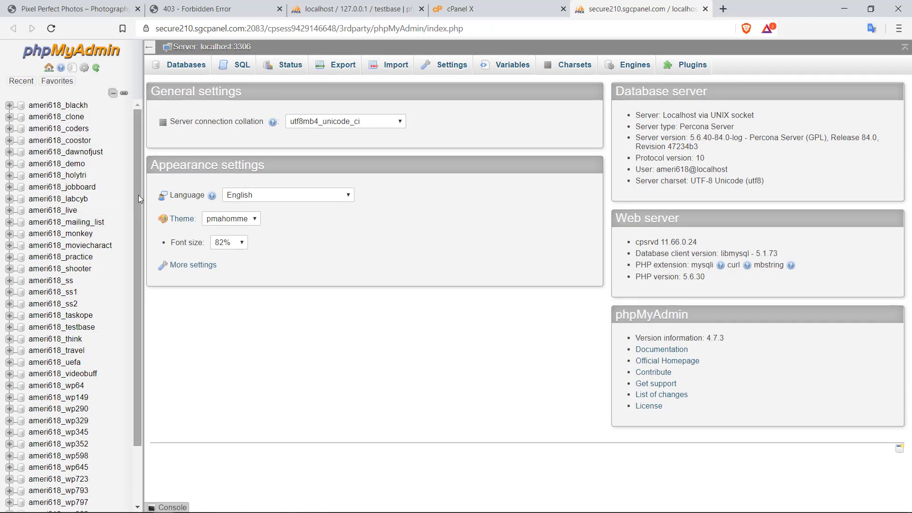
Select the ameri618_live database and go to its Import tab.
left_click_drag(139, 195, 136, 218)
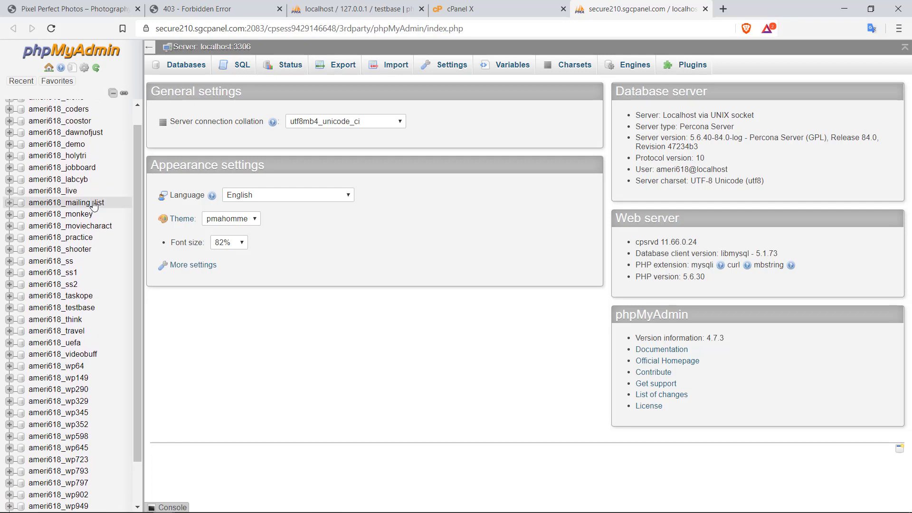
left_click(58, 192)
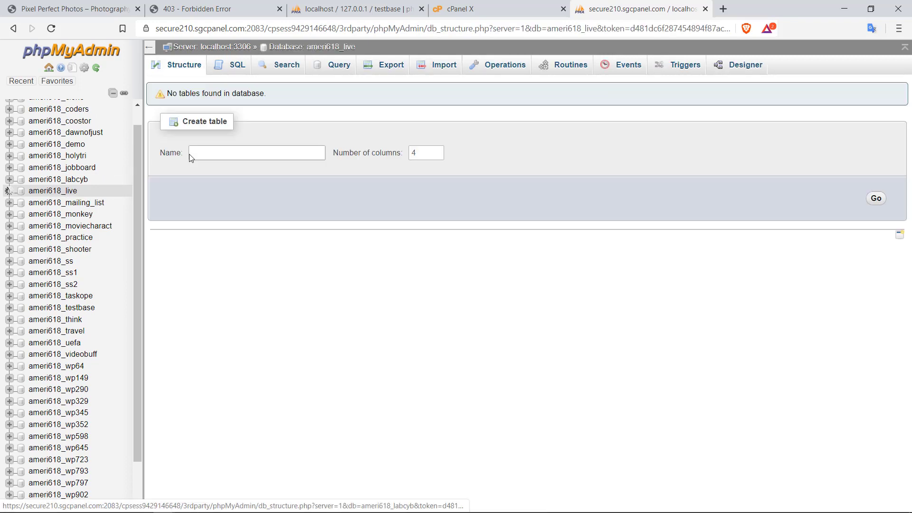
left_click(437, 68)
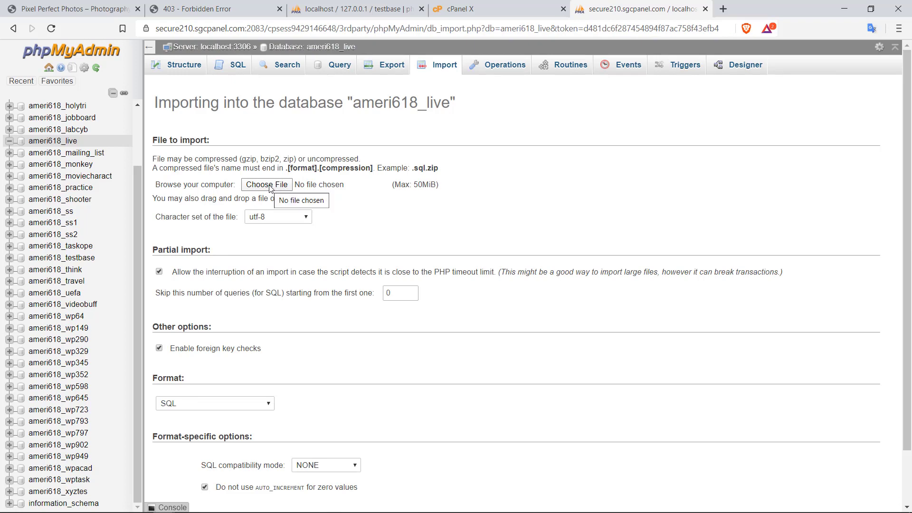
Choose live.sql from Downloads as the import file and start the import.
left_click(267, 185)
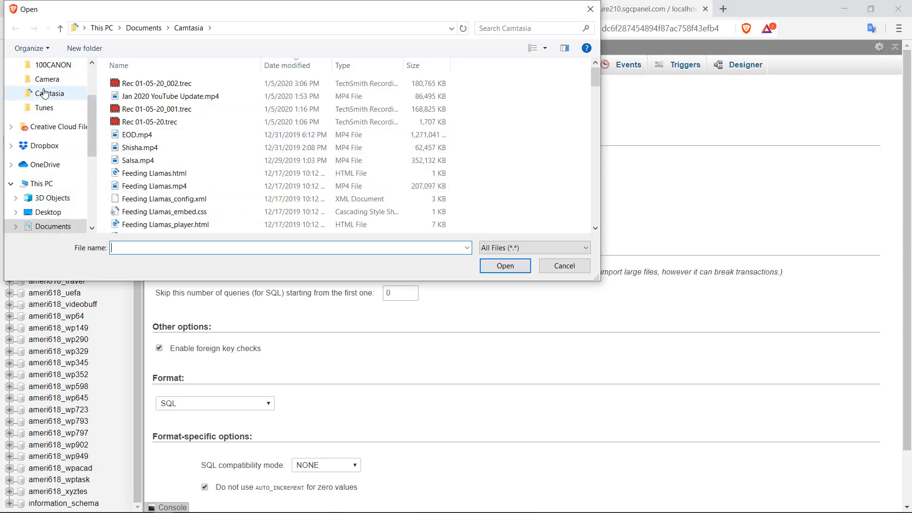
left_click_drag(90, 118, 87, 79)
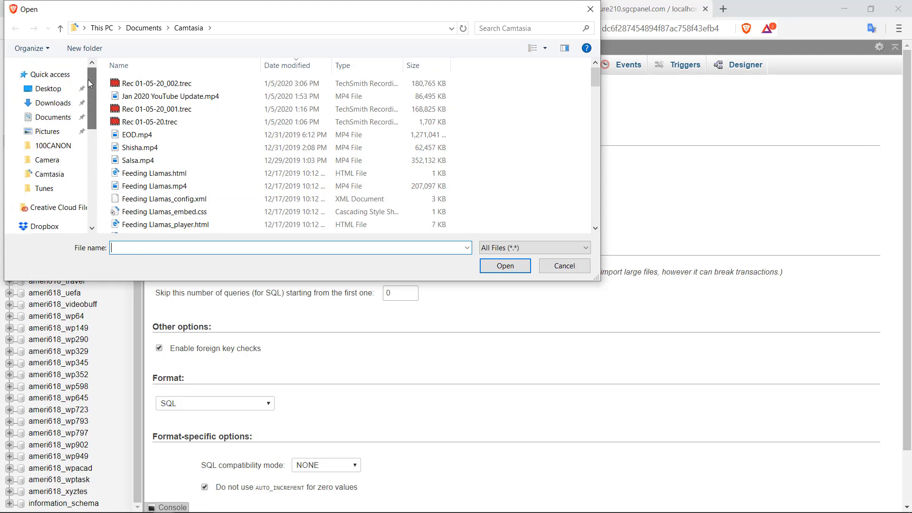
left_click(52, 104)
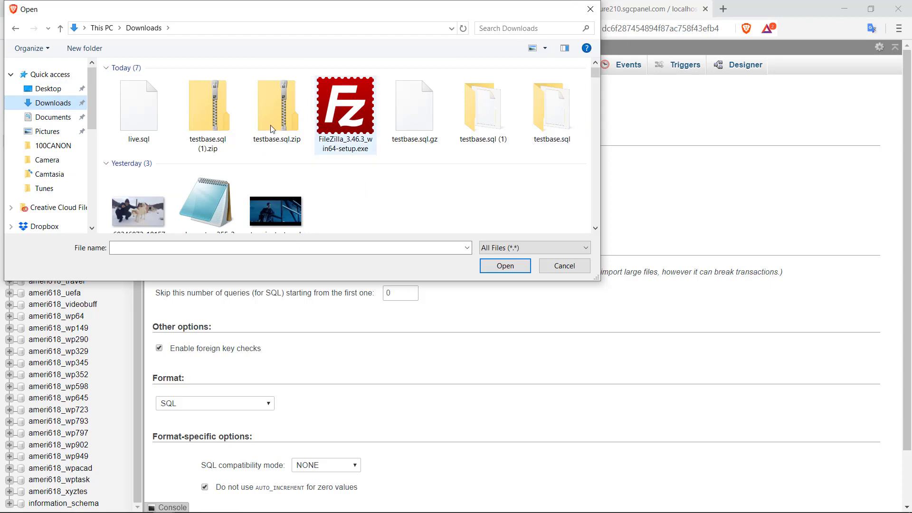
left_click(139, 110)
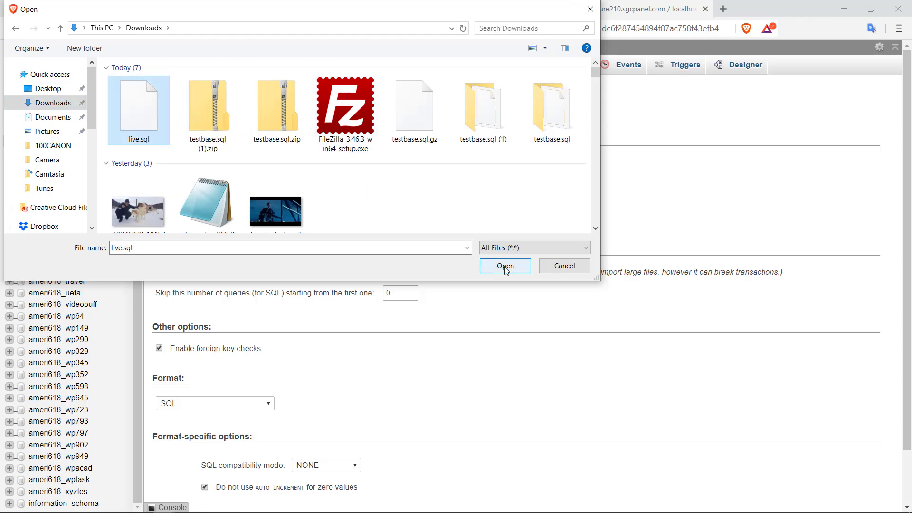
left_click(506, 267)
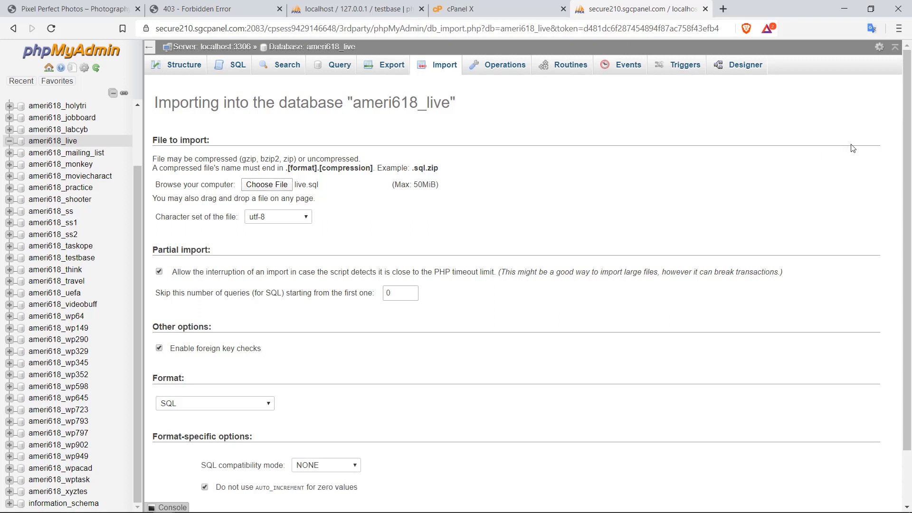
left_click_drag(907, 121, 910, 178)
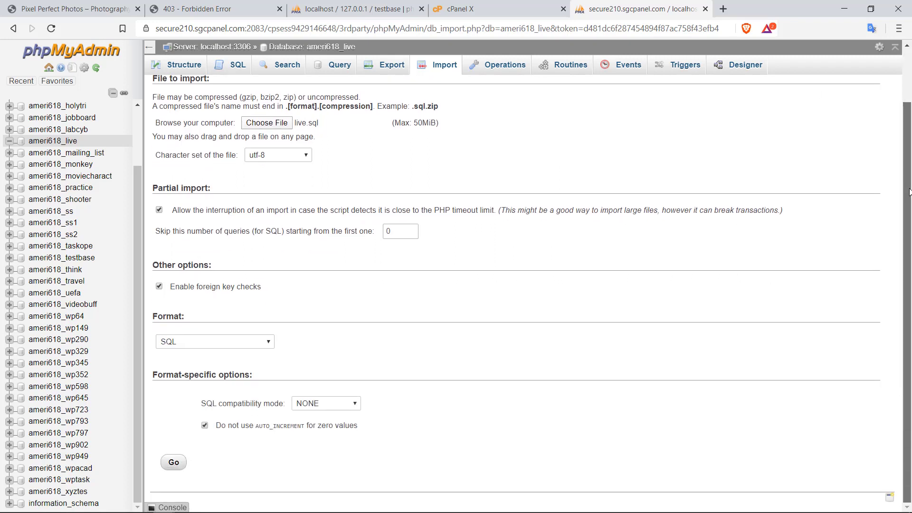
left_click(172, 465)
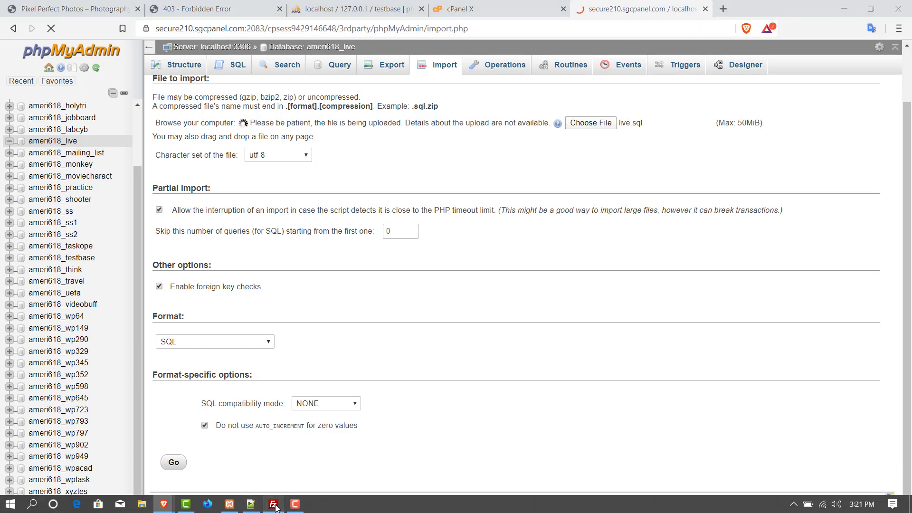
left_click(273, 504)
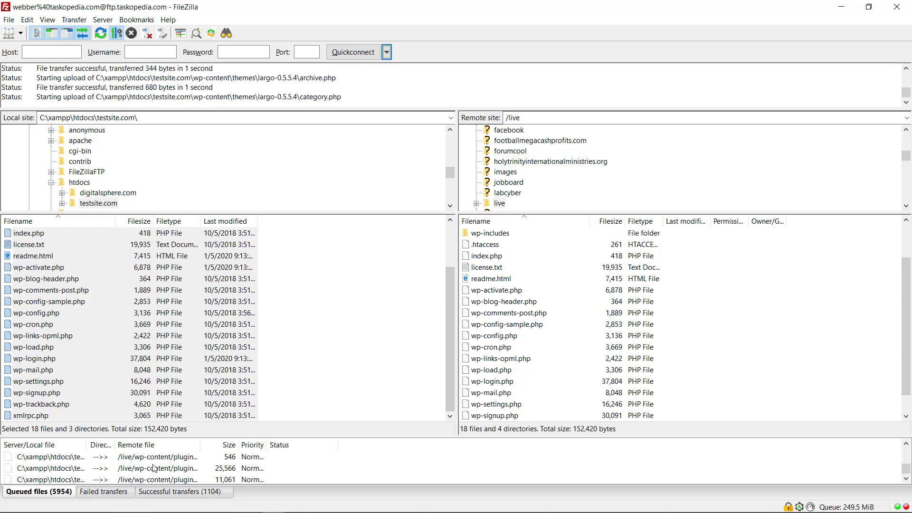
Switch back to the phpMyAdmin browser window to see the completed 81-query import.
mouse_move(65, 512)
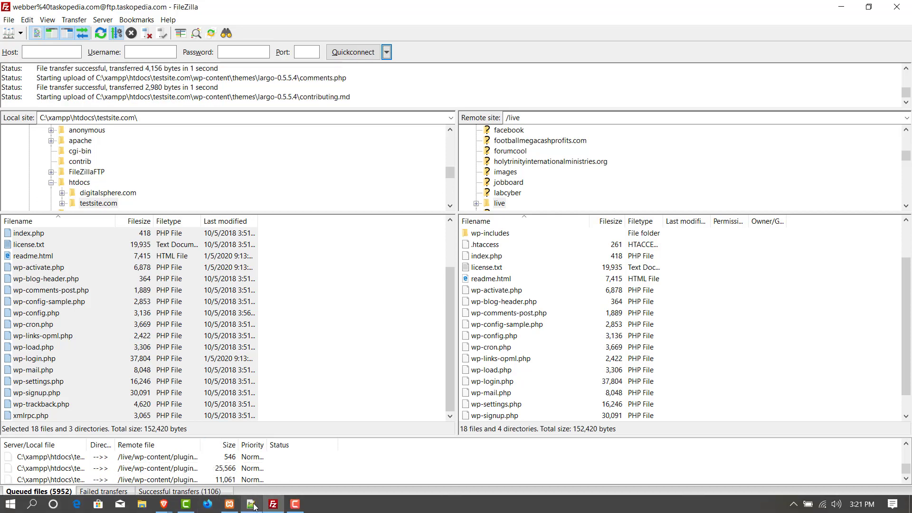
mouse_move(164, 504)
left_click(212, 481)
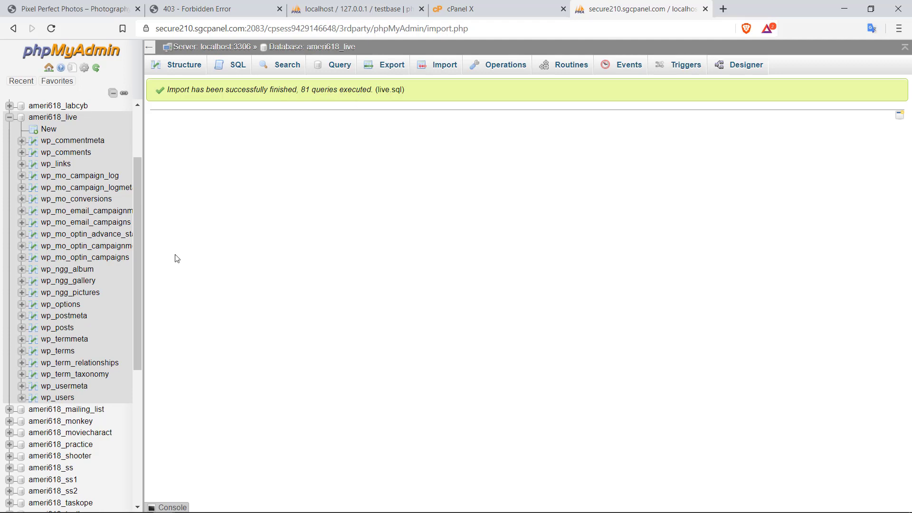
left_click_drag(136, 295, 137, 276)
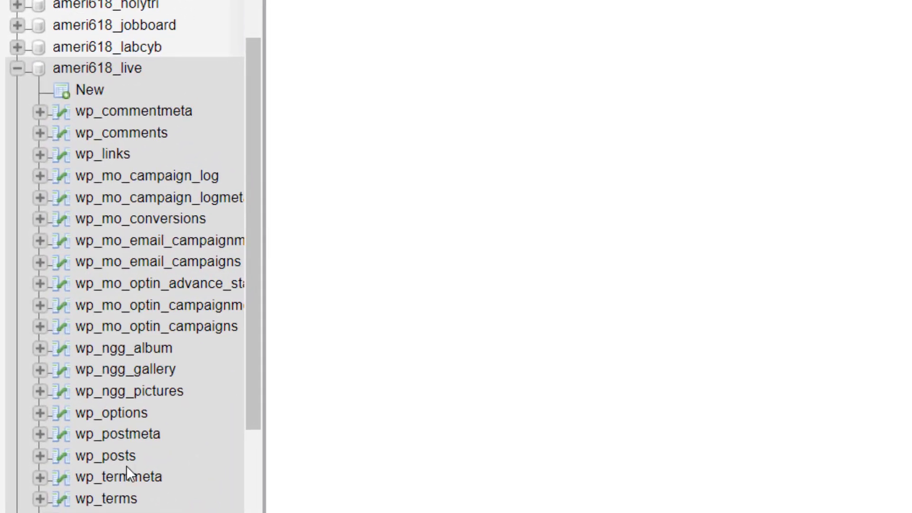
left_click(113, 414)
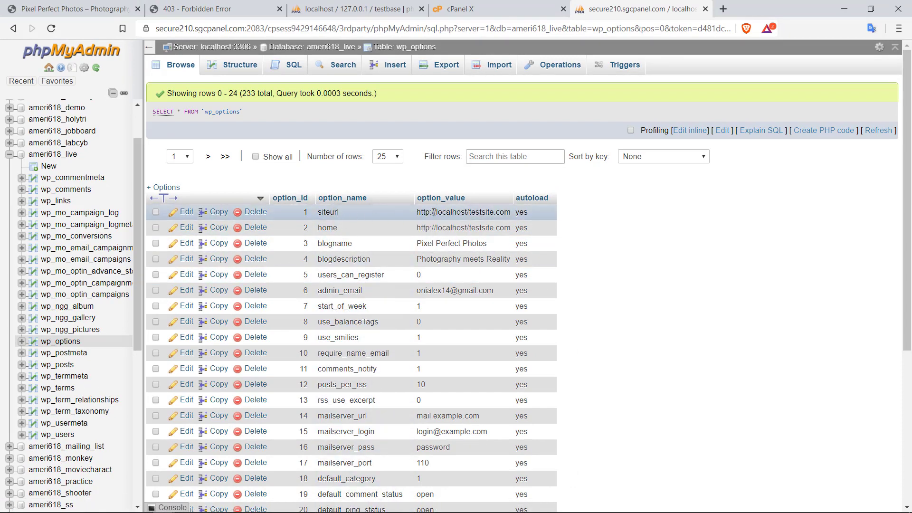
left_click_drag(443, 212, 505, 212)
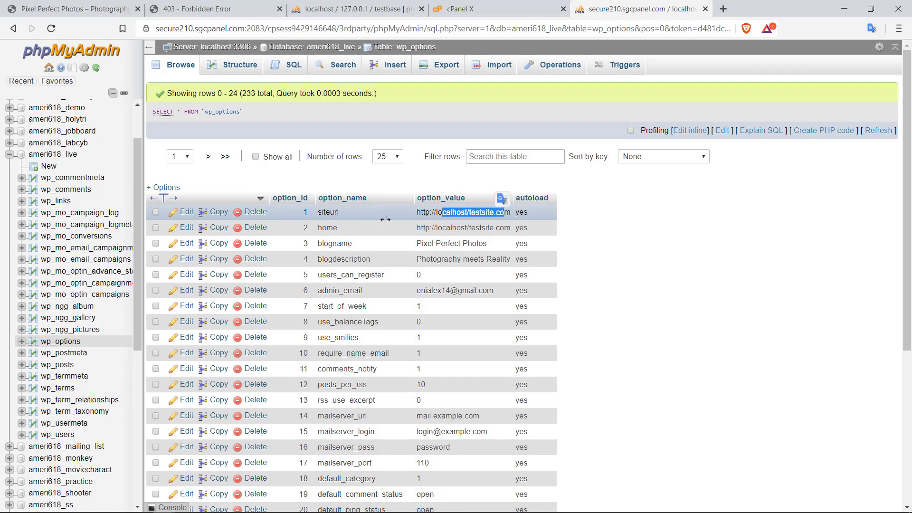
left_click_drag(436, 227, 495, 229)
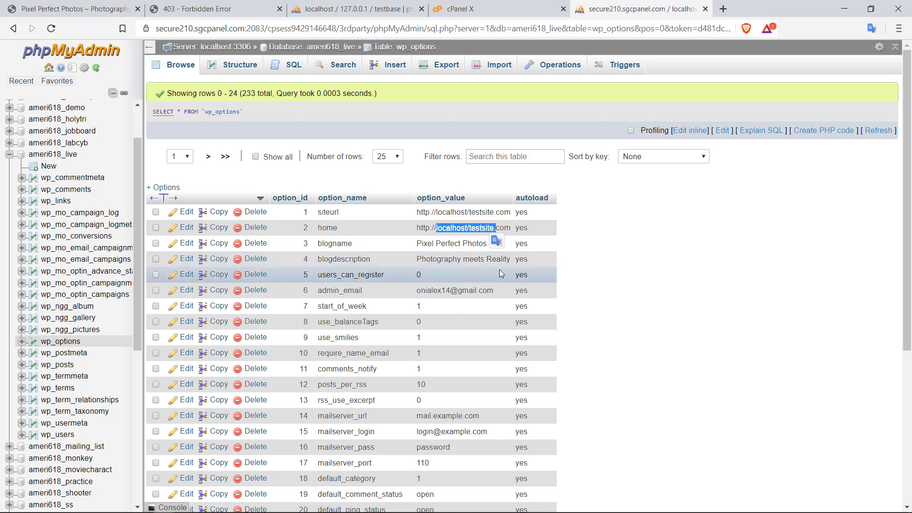
left_click(602, 277)
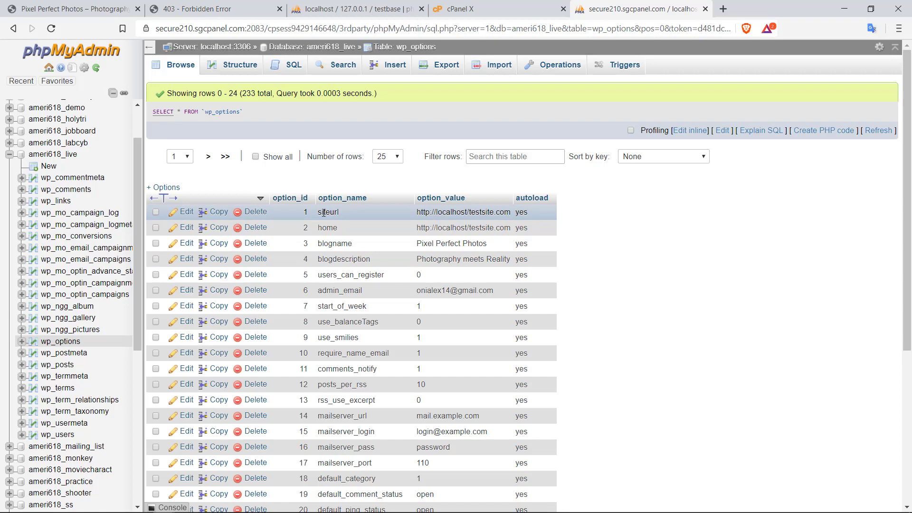
left_click(187, 212)
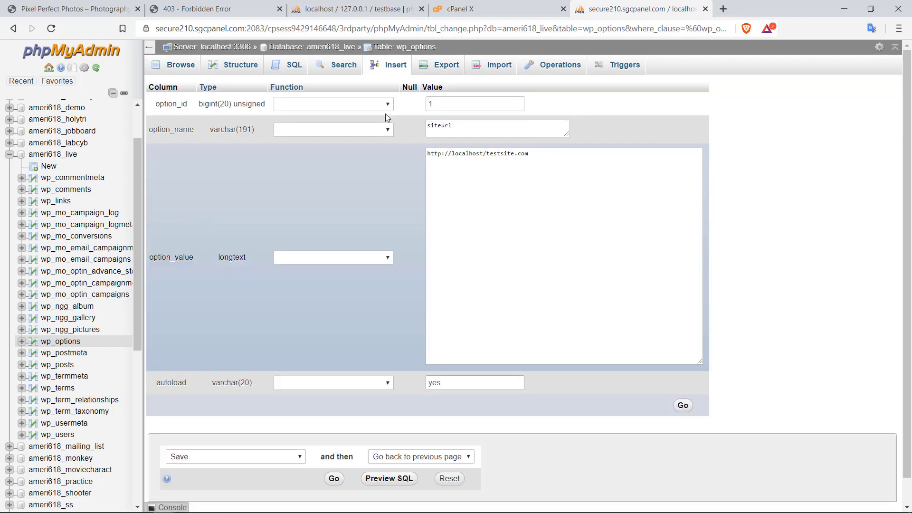
left_click(202, 11)
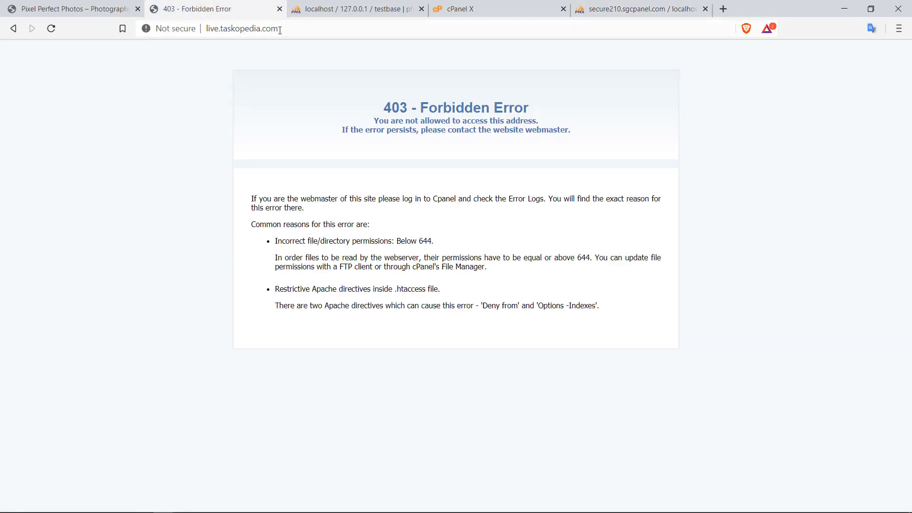
left_click_drag(280, 30, 200, 30)
right_click(209, 32)
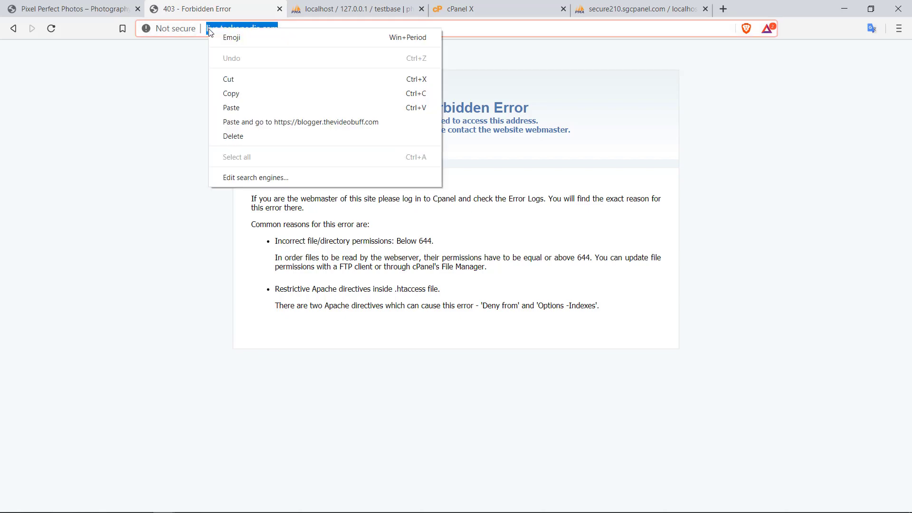
left_click(236, 93)
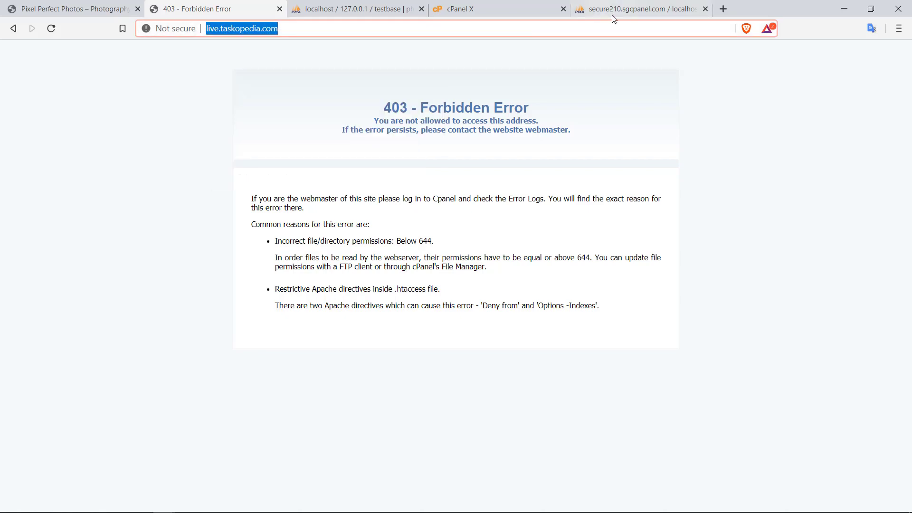
left_click(612, 19)
left_click_drag(539, 157, 429, 156)
key("ctrl+v")
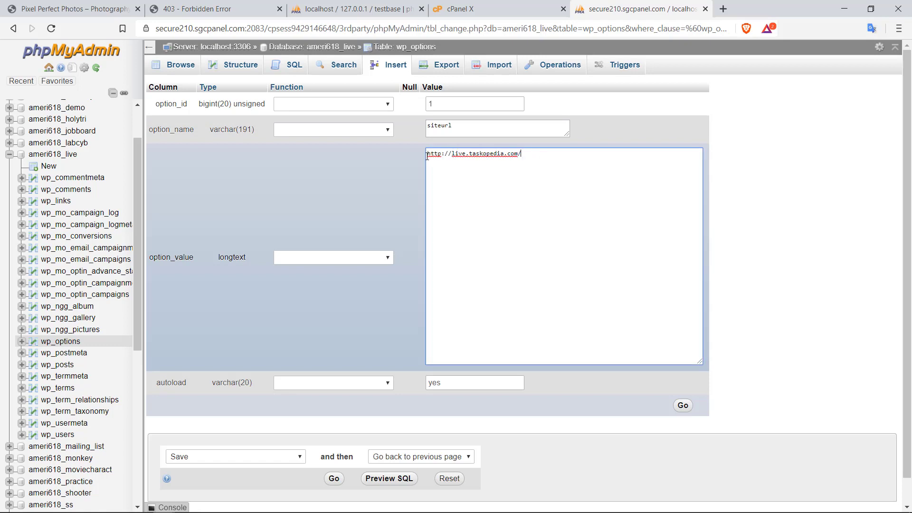
left_click(682, 406)
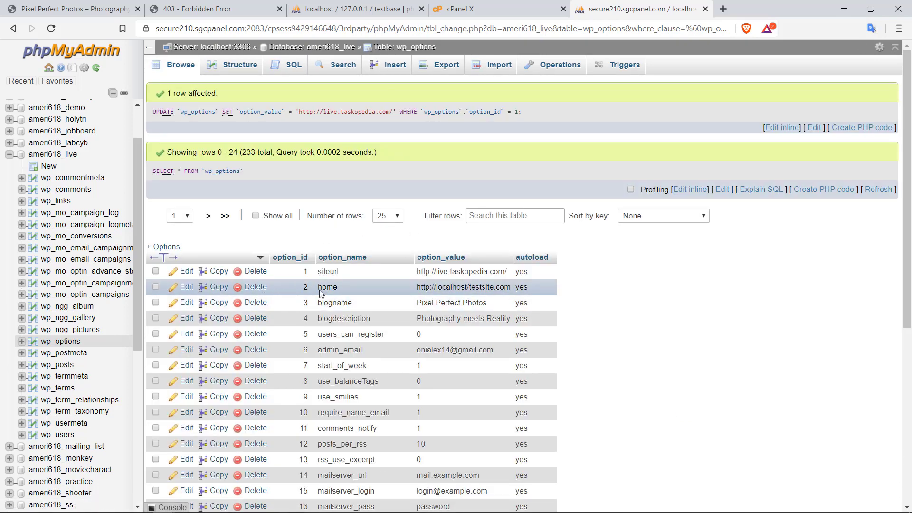
left_click(185, 290)
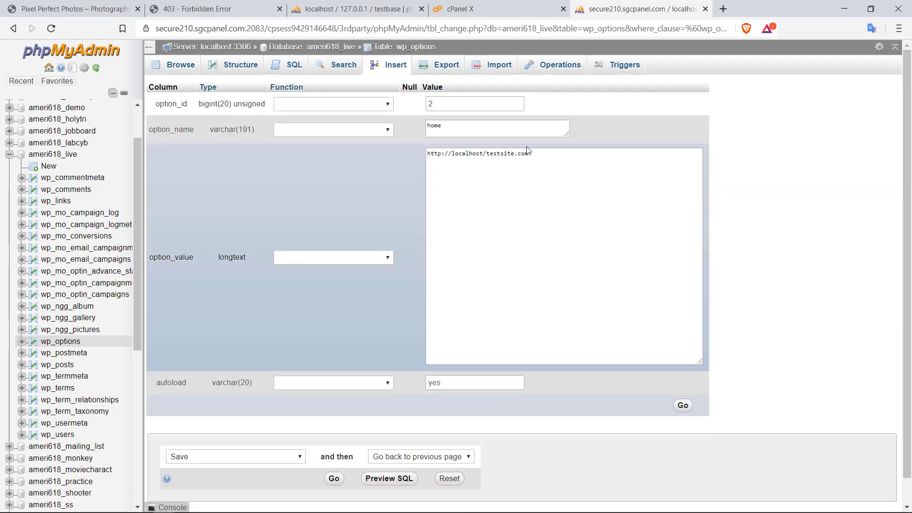
left_click_drag(530, 154, 428, 153)
key("ctrl+v")
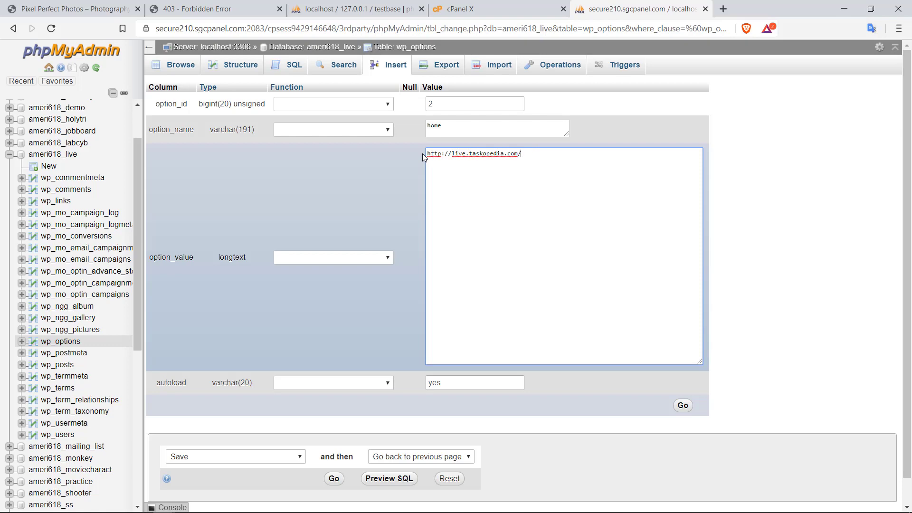
left_click(682, 406)
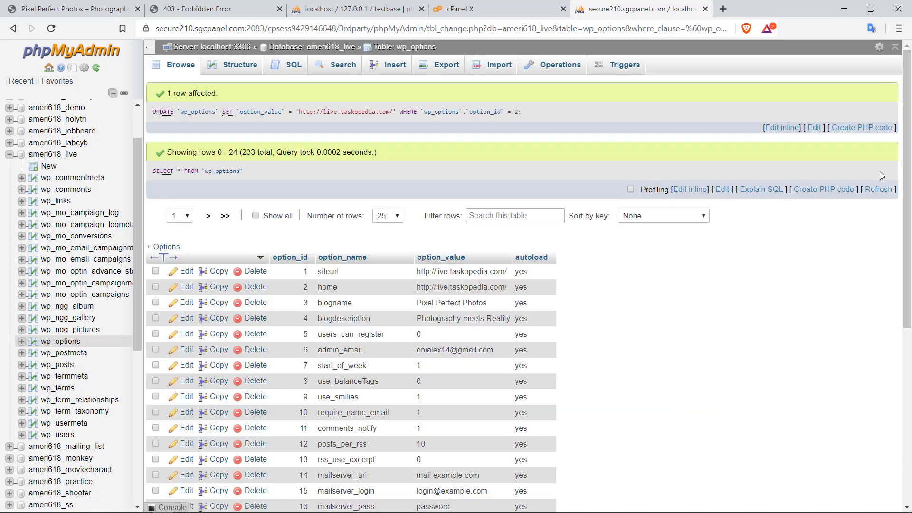
scroll(911, 149, "down", 2)
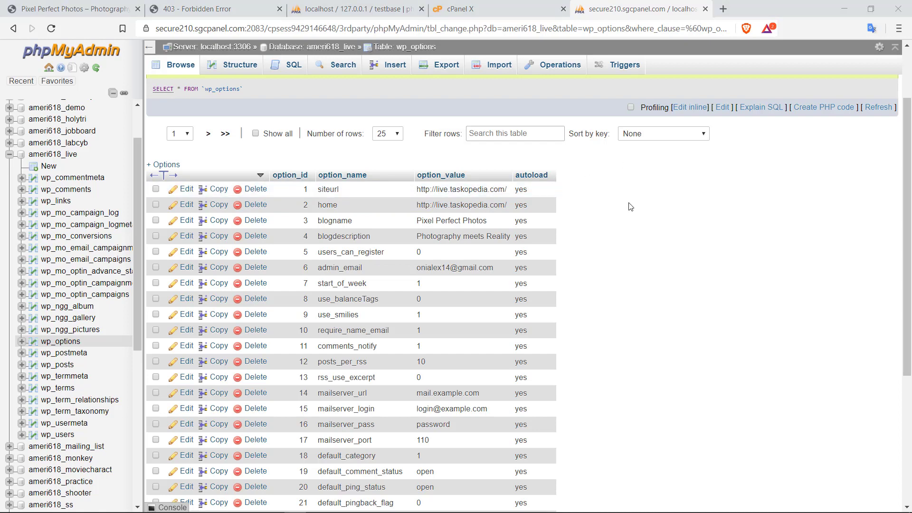
Look over the uploaded files in FileZilla's /live folder, then return to the local Pixel Perfect Photos site.
left_click(273, 504)
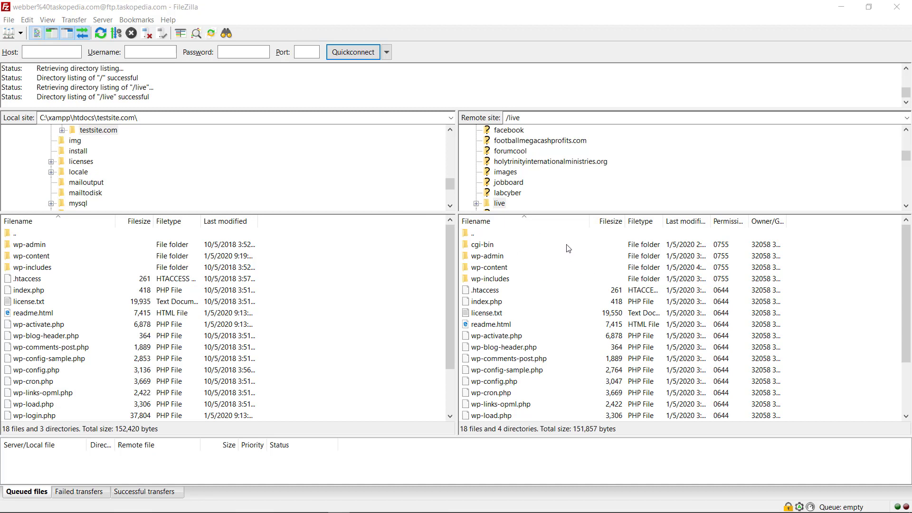
mouse_move(207, 510)
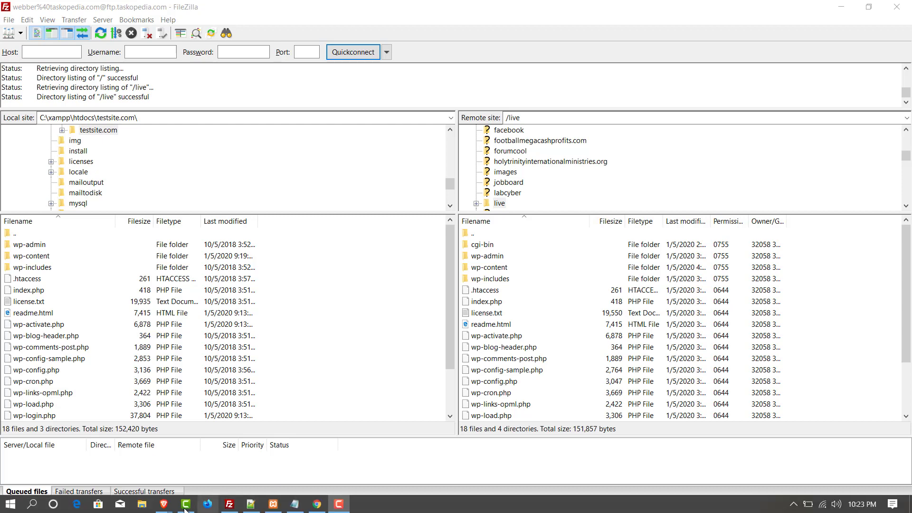
mouse_move(163, 508)
left_click(192, 456)
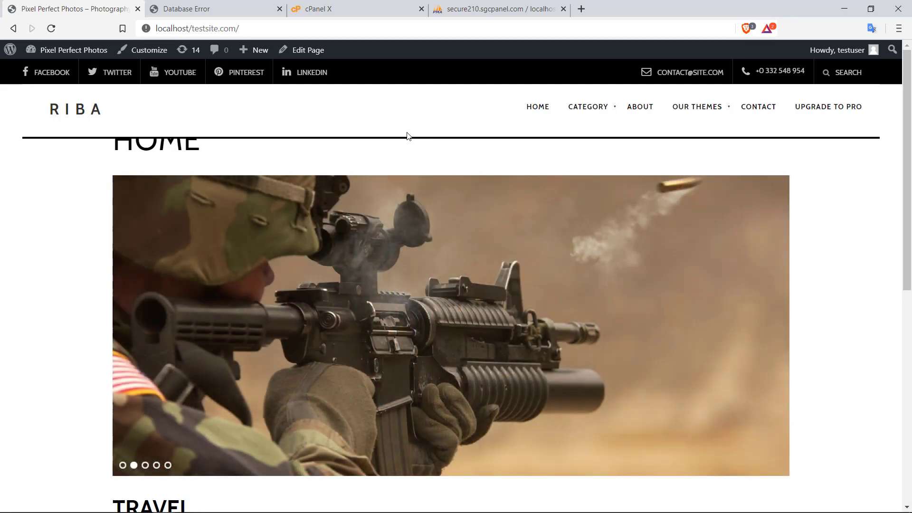
View the live site's 'Error establishing a database connection' page, then switch to Notepad++.
left_click(224, 8)
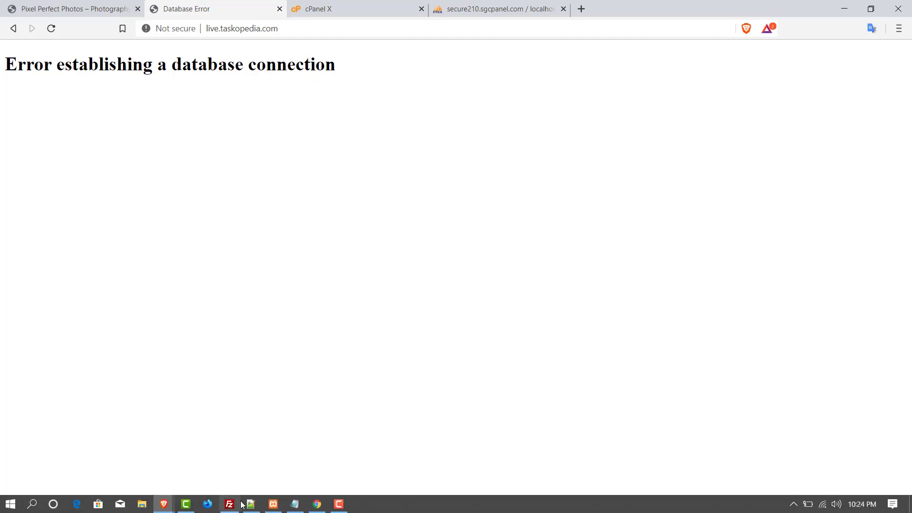
left_click(250, 504)
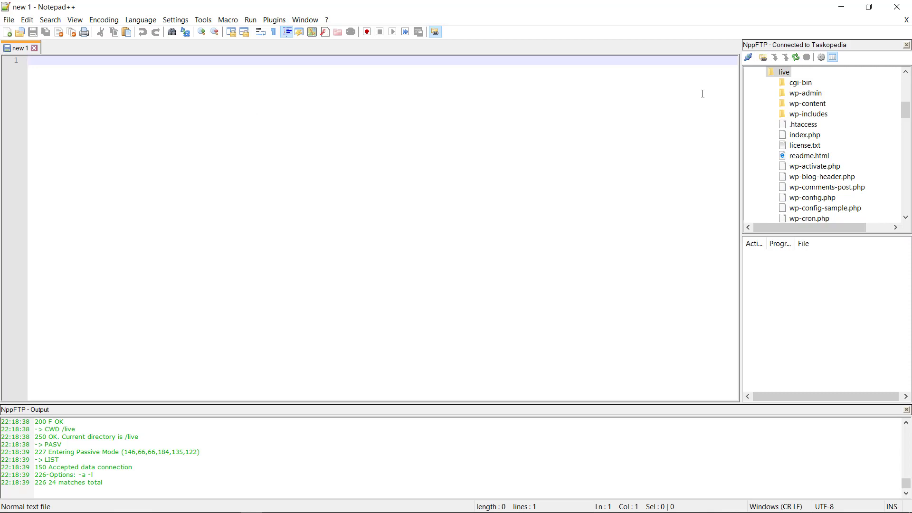
Select the live folder and its wp-config.php in NppFTP's server listing.
scroll(827, 119, "up", 1)
scroll(826, 119, "down", 1)
scroll(845, 111, "up", 1)
scroll(848, 112, "down", 1)
left_click(783, 84)
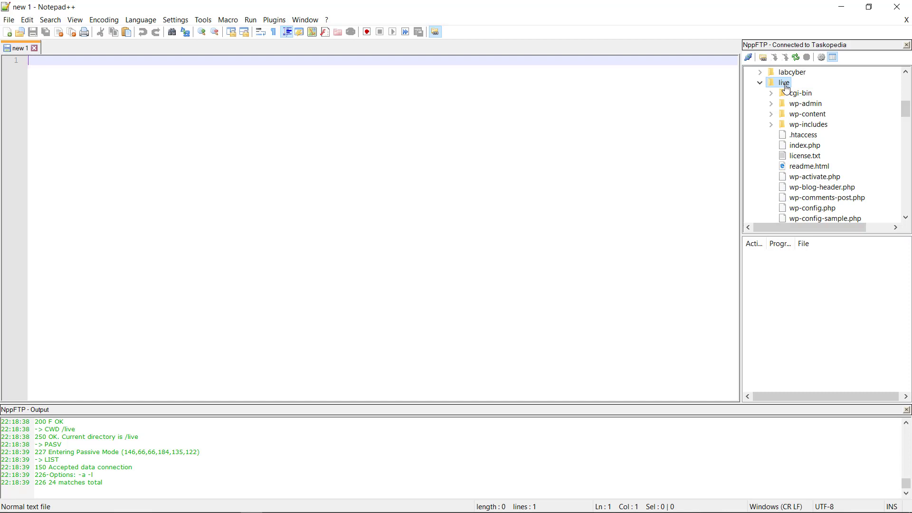
scroll(811, 148, "down", 1)
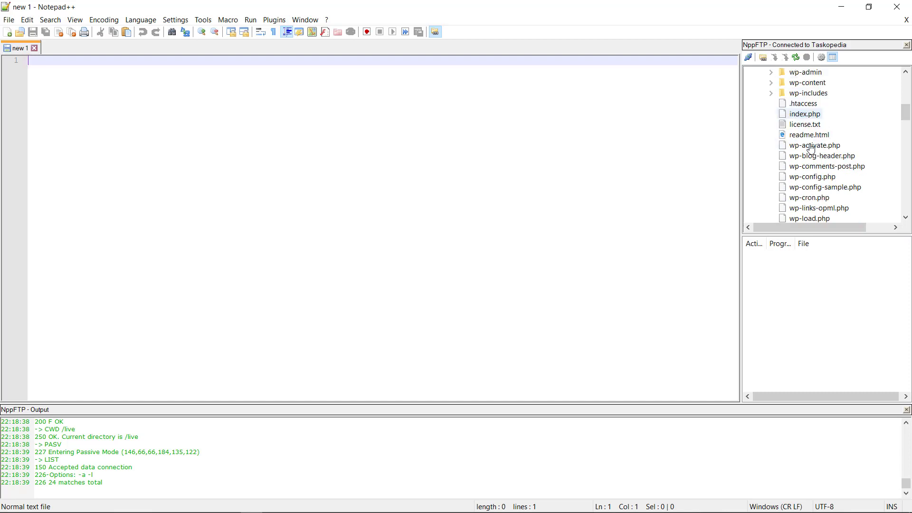
scroll(810, 149, "down", 1)
left_click(814, 146)
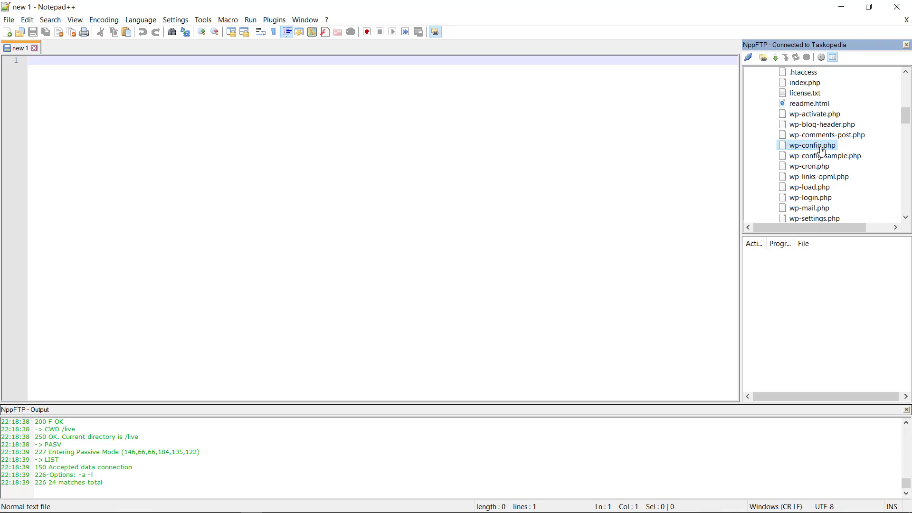
Reconnect with the Taskopedia FTP profile and download /live/wp-config.php into the editor.
left_click(749, 57)
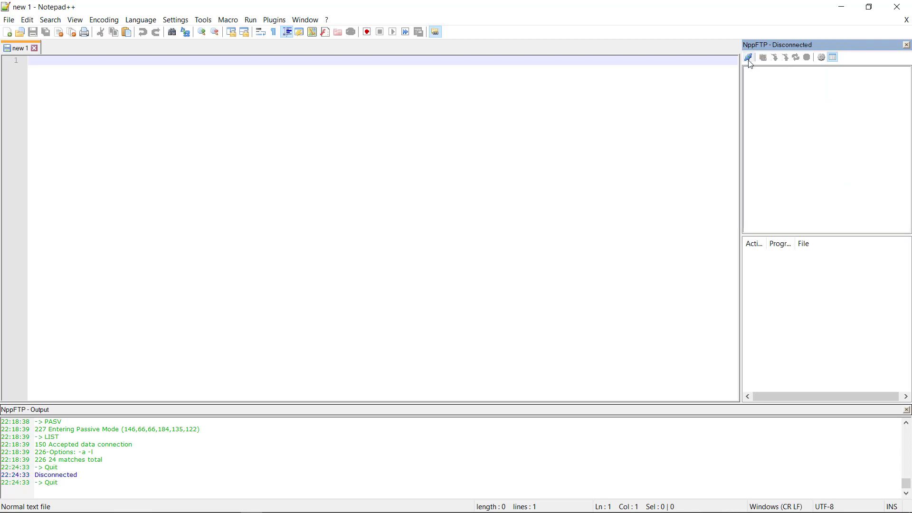
left_click(749, 58)
left_click(780, 83)
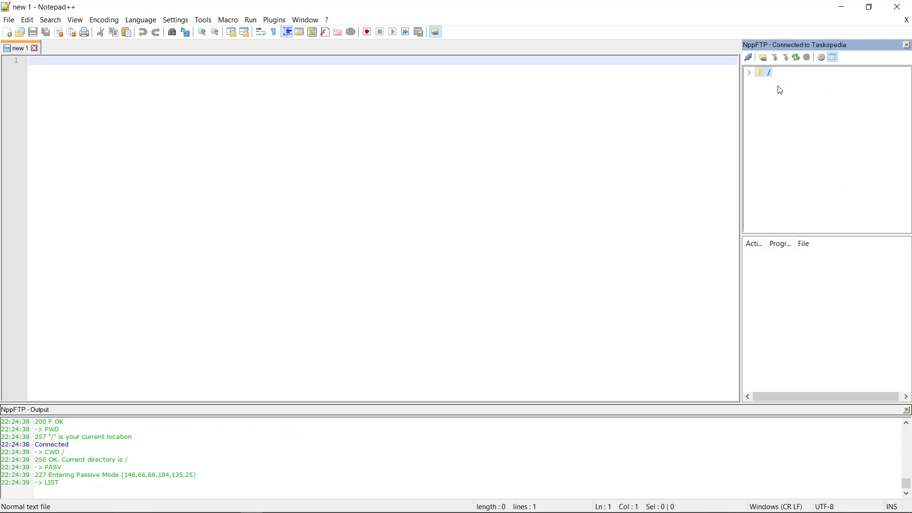
scroll(797, 168, "down", 6)
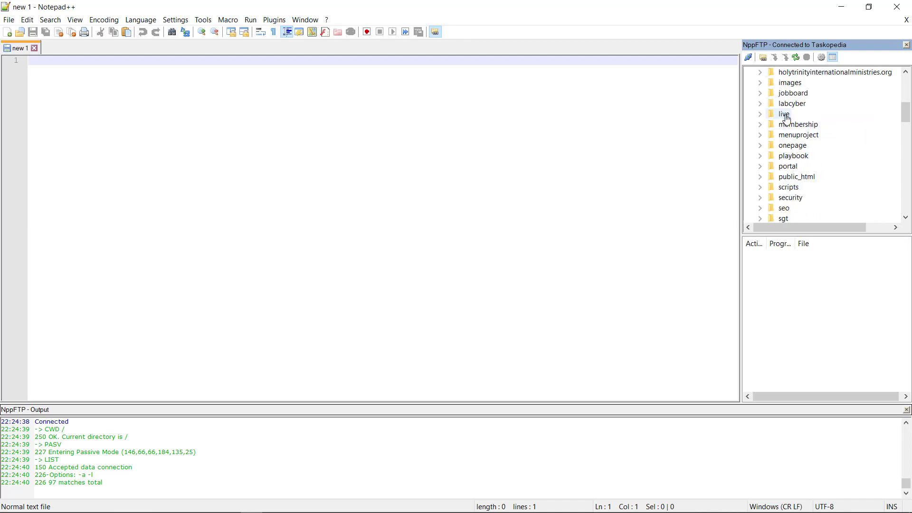
double_click(785, 115)
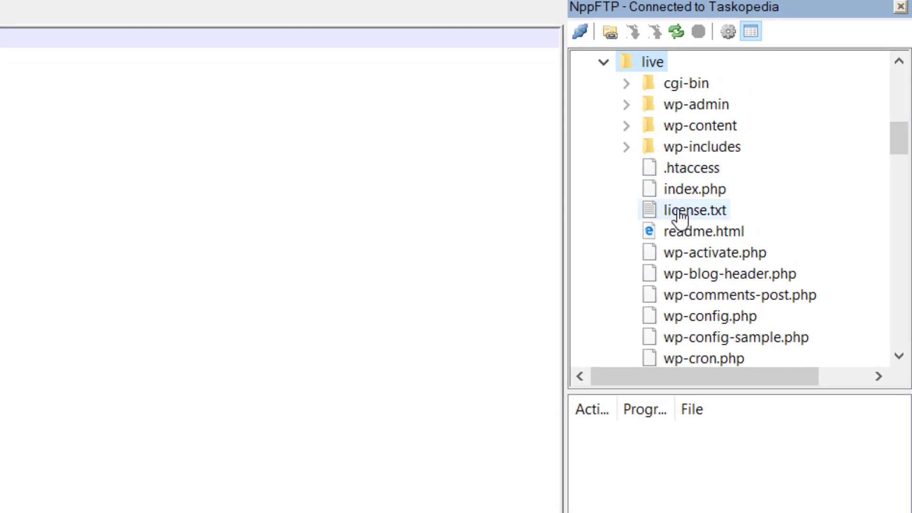
scroll(679, 213, "down", 2)
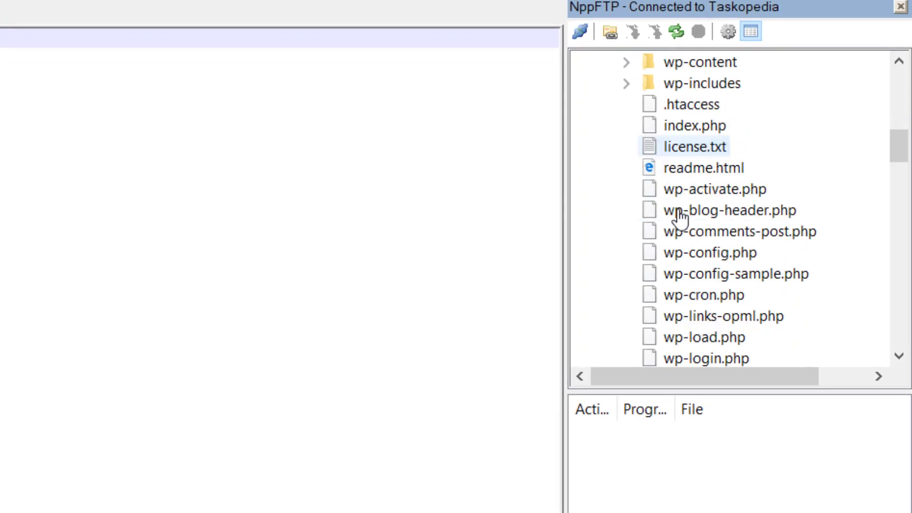
double_click(710, 190)
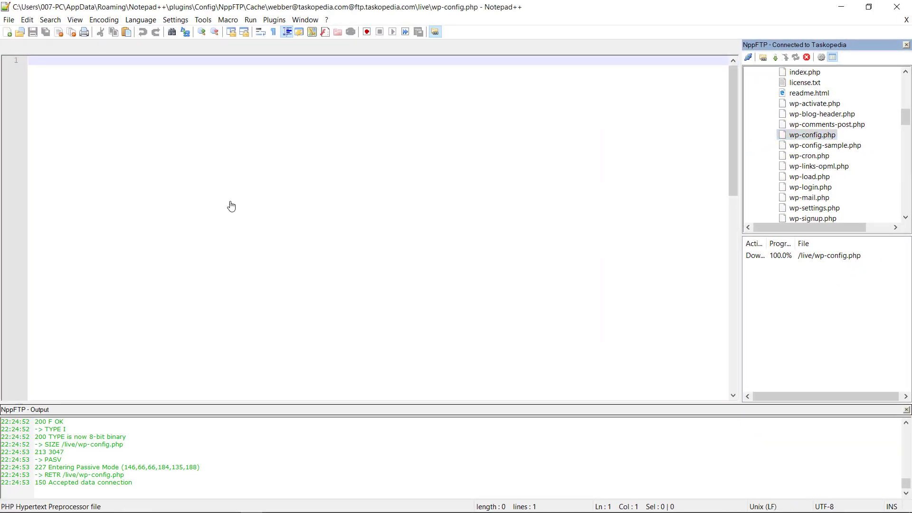
Locate DB_NAME 'testbase' and DB_USER 'testuser' in the live wp-config.php's MySQL settings.
scroll(165, 161, "down", 2)
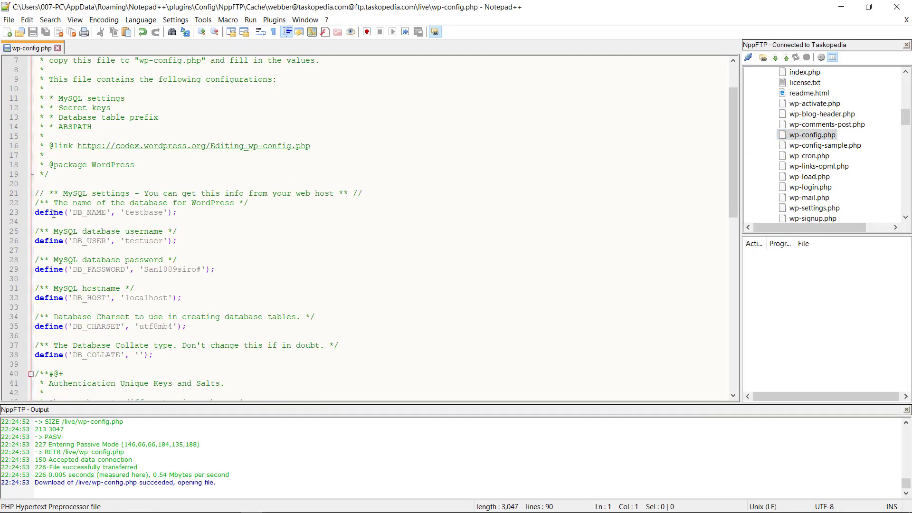
scroll(190, 232, "down", 1)
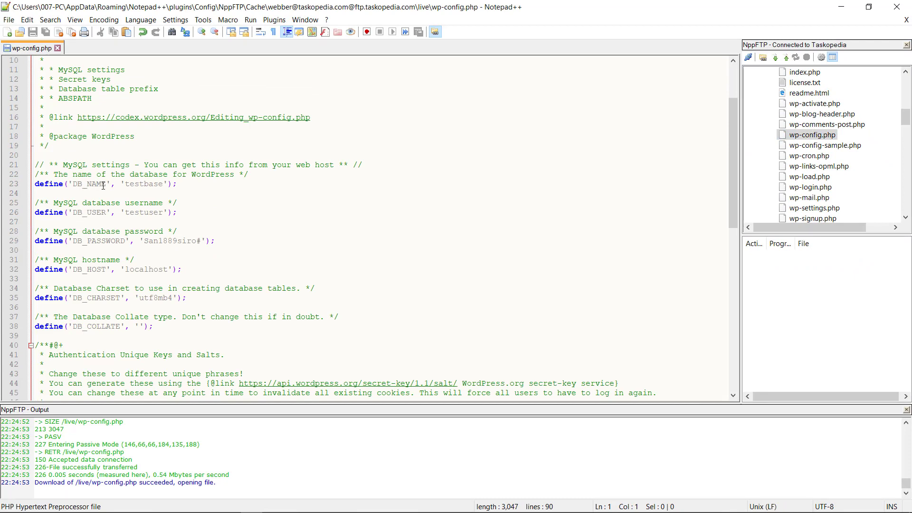
double_click(126, 186)
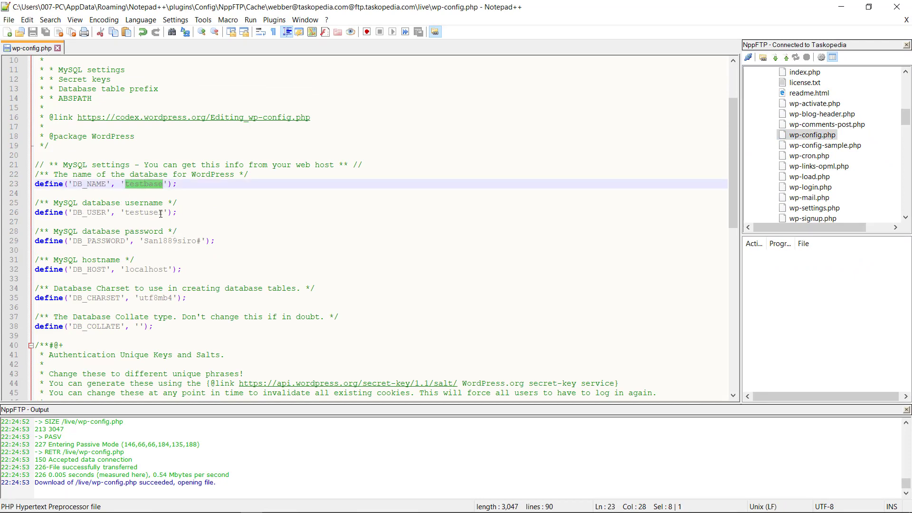
left_click_drag(162, 213, 129, 212)
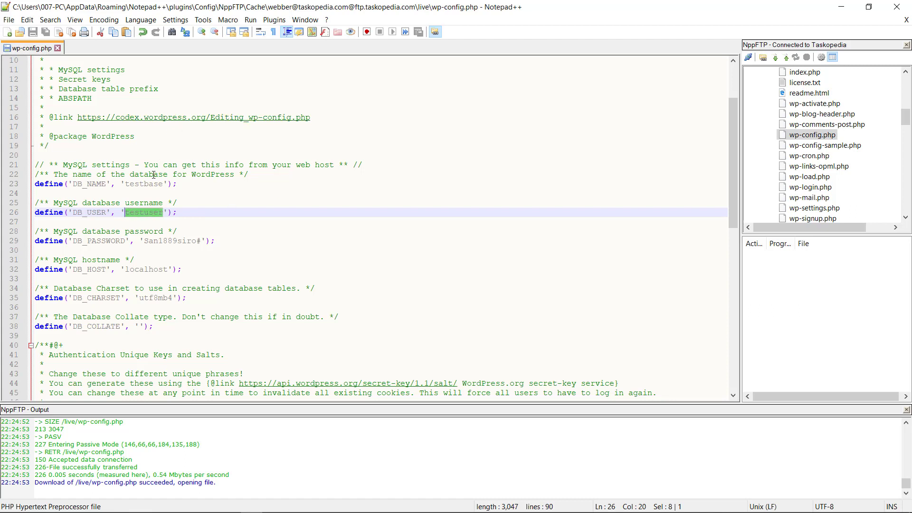
left_click_drag(126, 183, 132, 211)
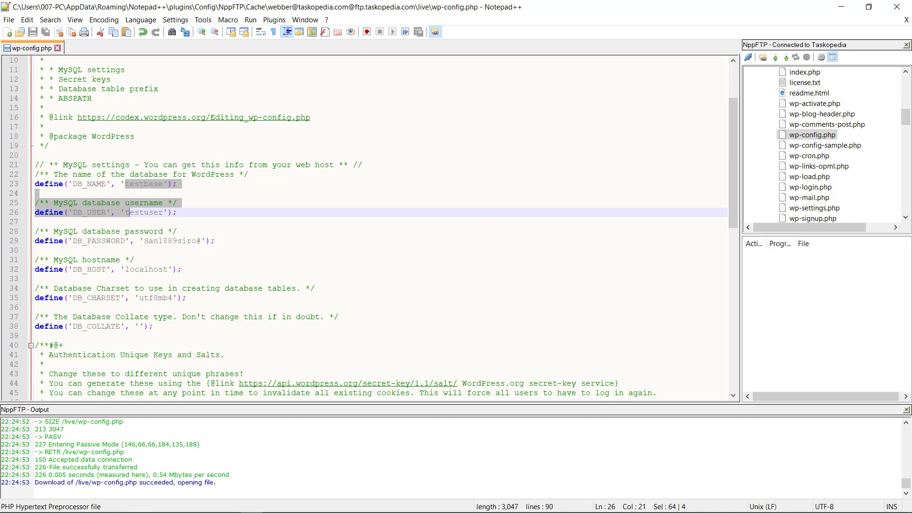
Go from the browser to cPanel's MySQL Databases page.
mouse_move(173, 507)
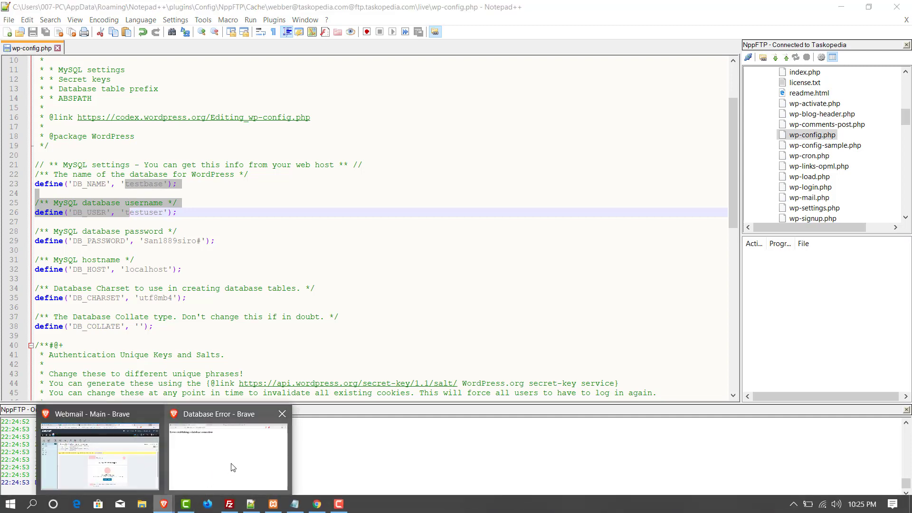
left_click(232, 466)
left_click(513, 6)
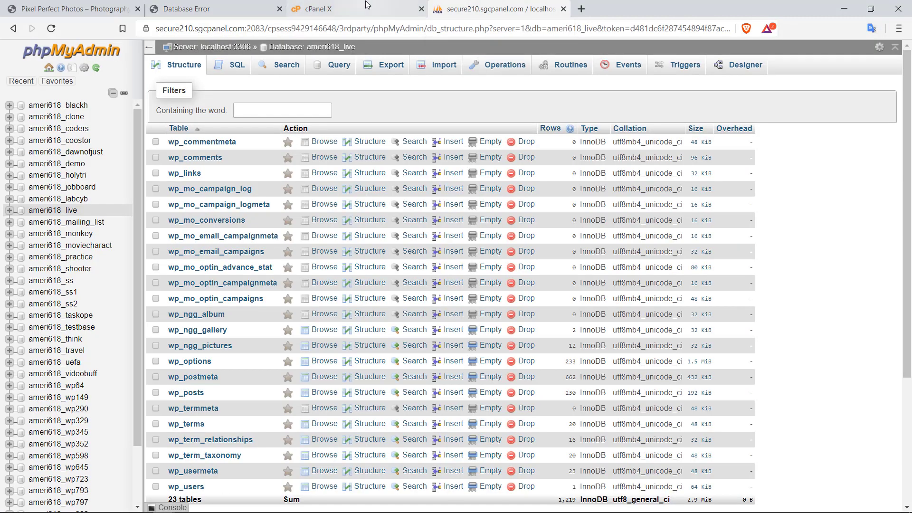
left_click(367, 7)
scroll(514, 196, "down", 14)
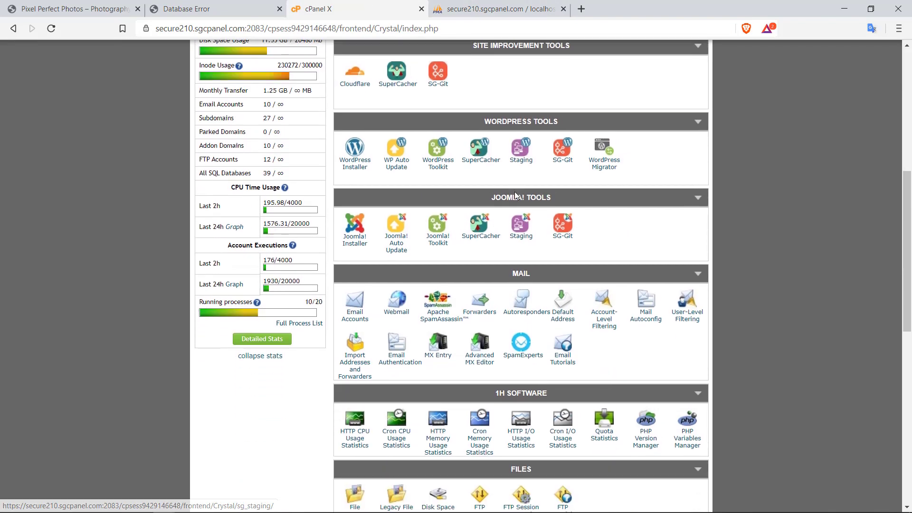
scroll(515, 195, "down", 3)
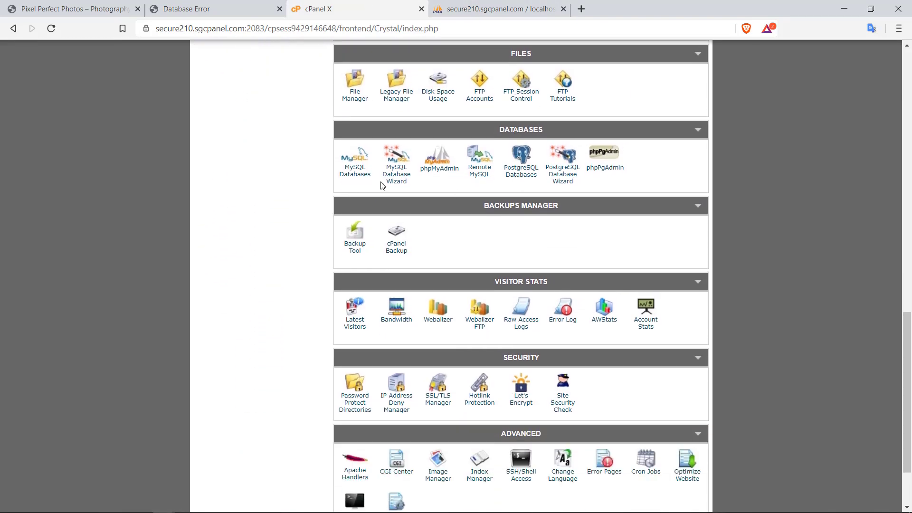
left_click(358, 179)
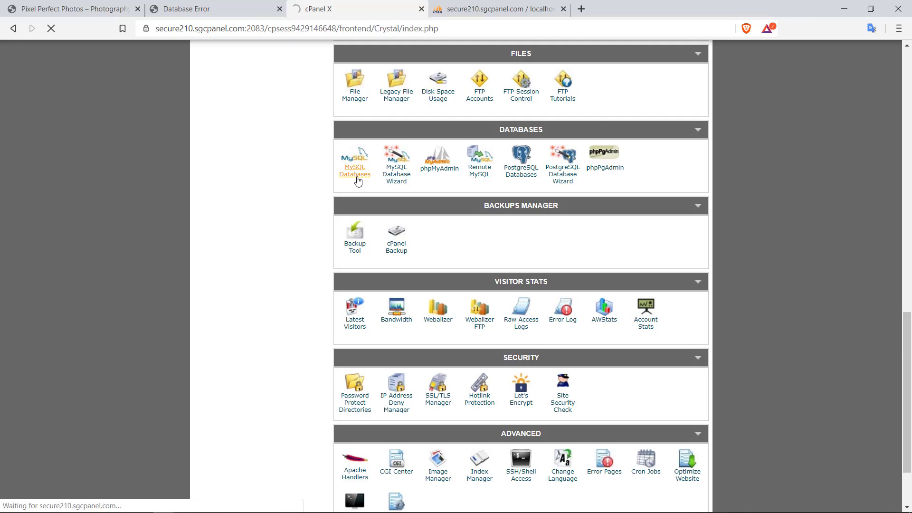
Copy the database name ameri618_live from the live user's privileges page, back in wp-config.php.
scroll(439, 241, "down", 7)
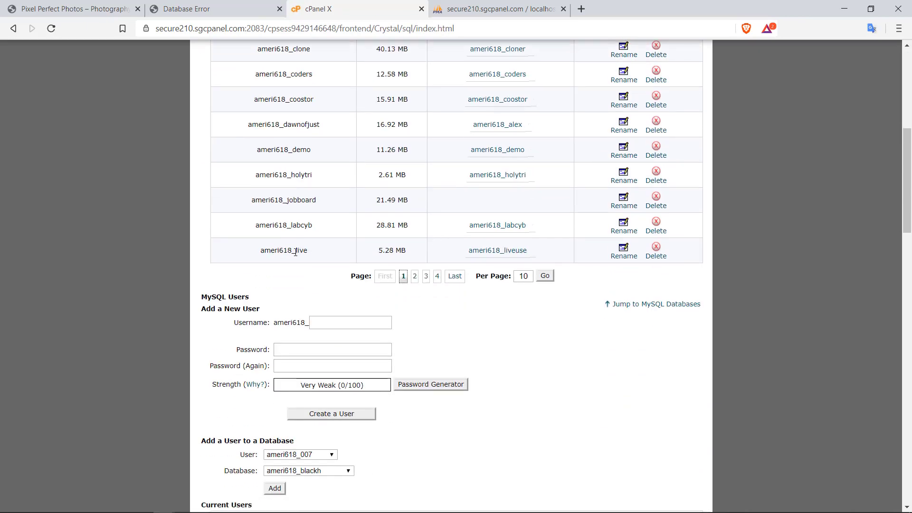
left_click(475, 254)
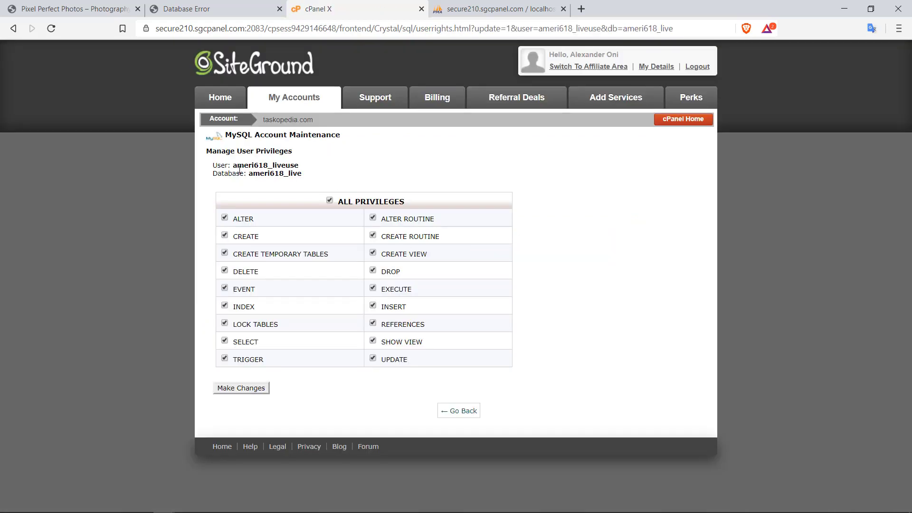
left_click_drag(304, 174, 248, 178)
right_click(263, 176)
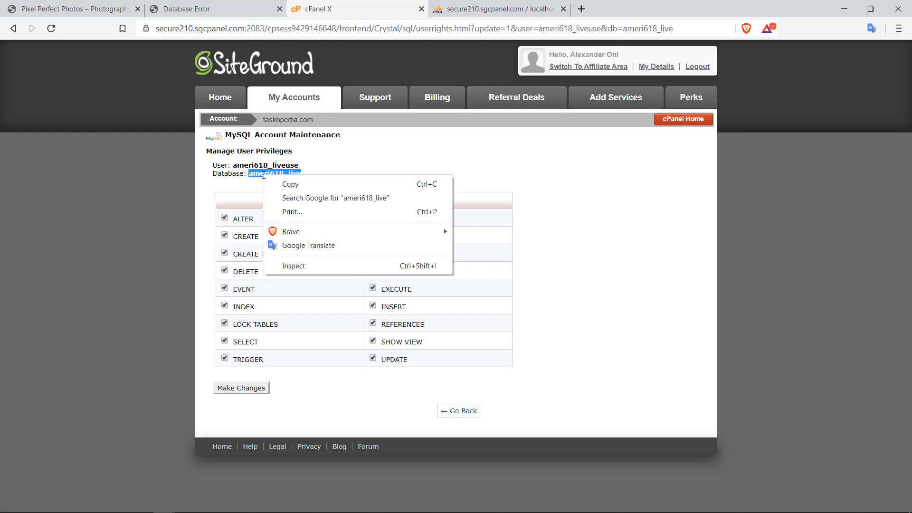
left_click(288, 182)
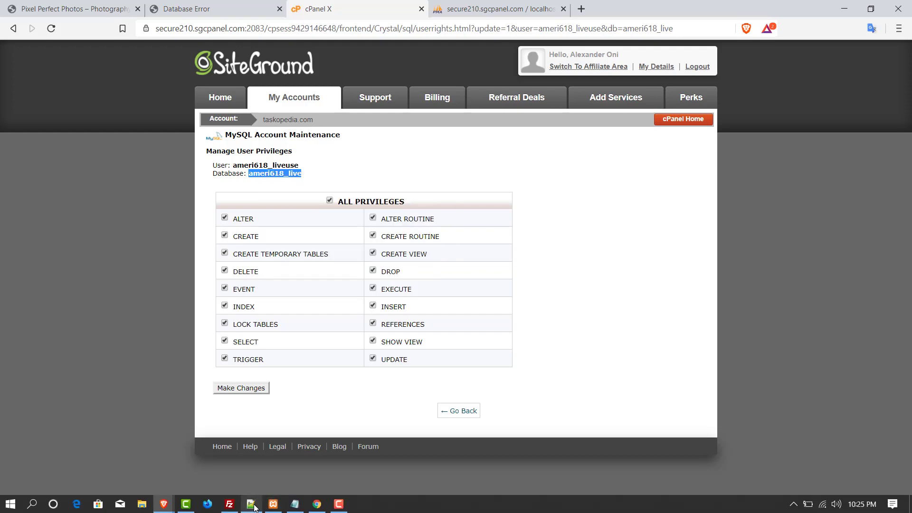
left_click(251, 507)
left_click(139, 203)
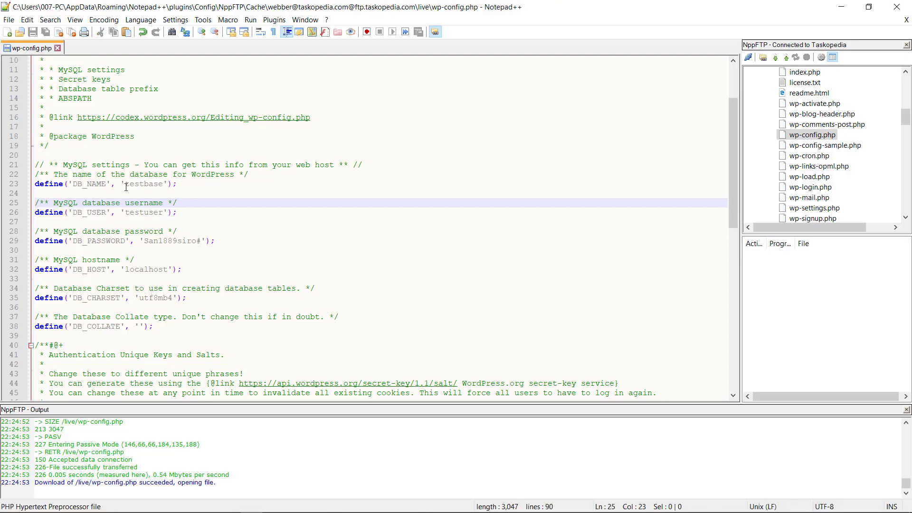
Replace DB_NAME 'testbase' with 'ameri618_live', removing the leftover stray letter.
left_click(126, 185)
left_click_drag(130, 185, 161, 184)
left_click_drag(161, 184, 162, 184)
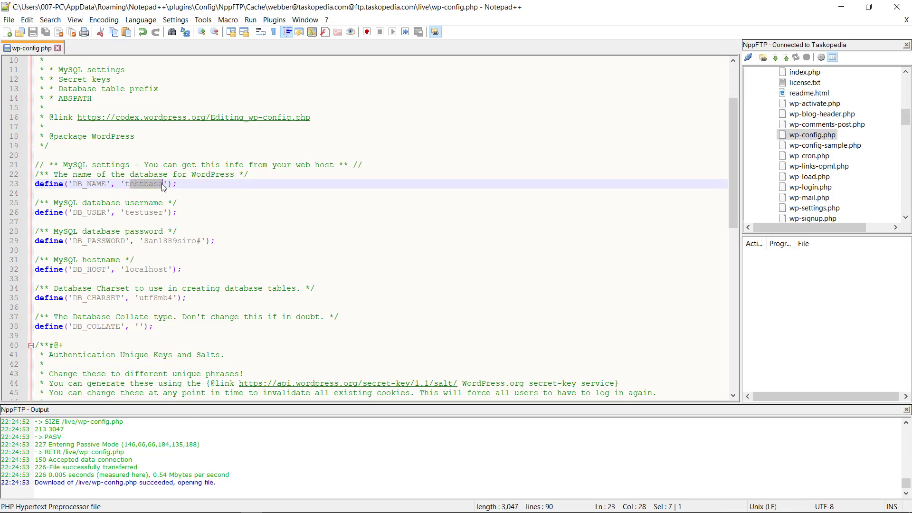
key("ctrl+v")
left_click(133, 190)
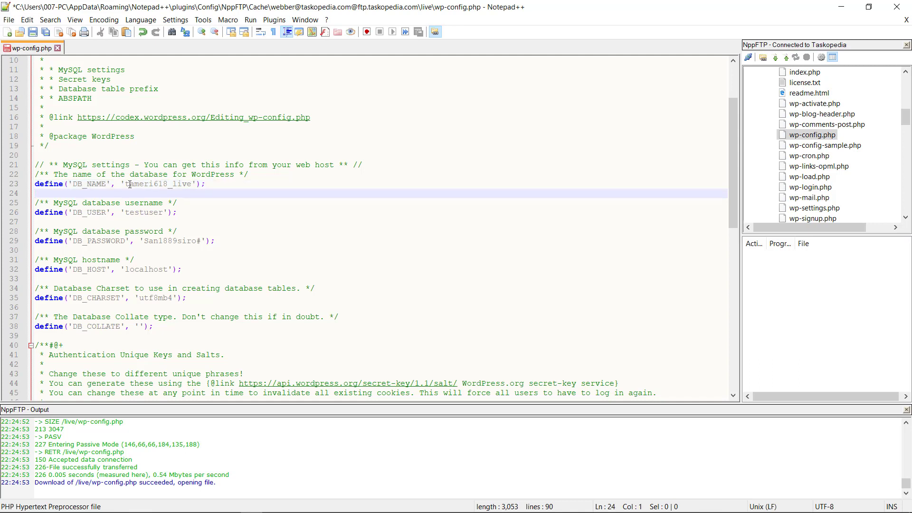
left_click(130, 184)
key("BackSpace")
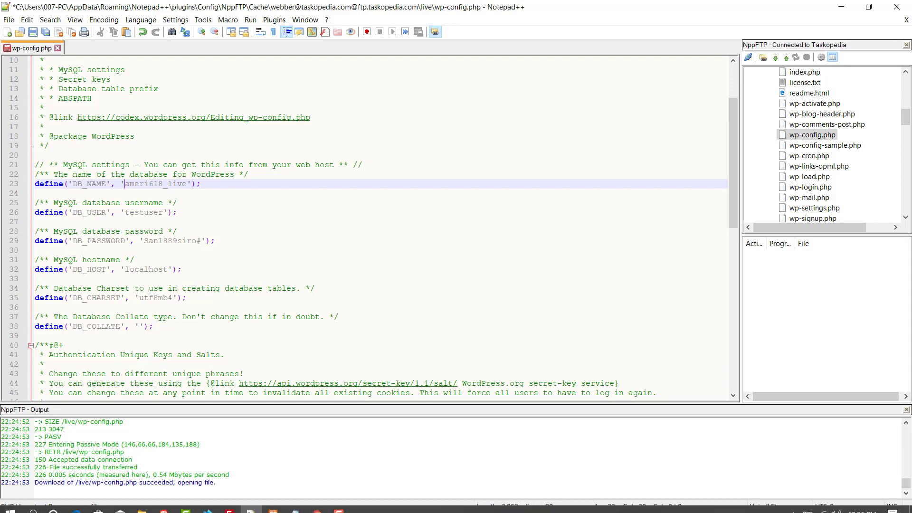
Copy the live database username from cPanel and paste it as DB_USER.
left_click(167, 507)
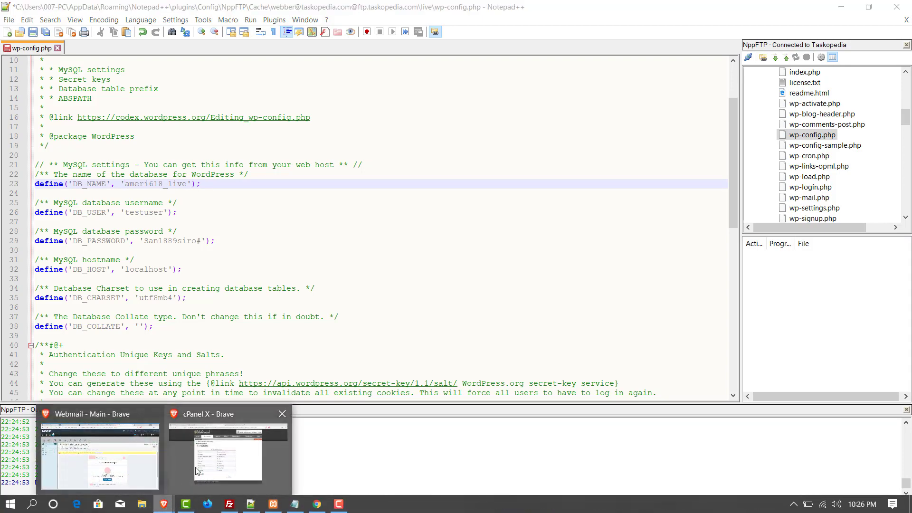
left_click(214, 459)
left_click_drag(299, 165, 233, 165)
right_click(240, 166)
left_click(262, 178)
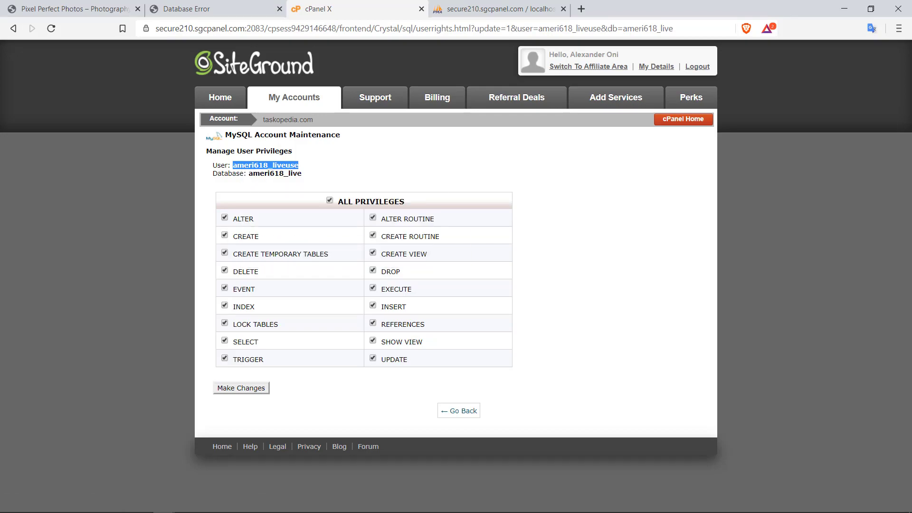
left_click(251, 504)
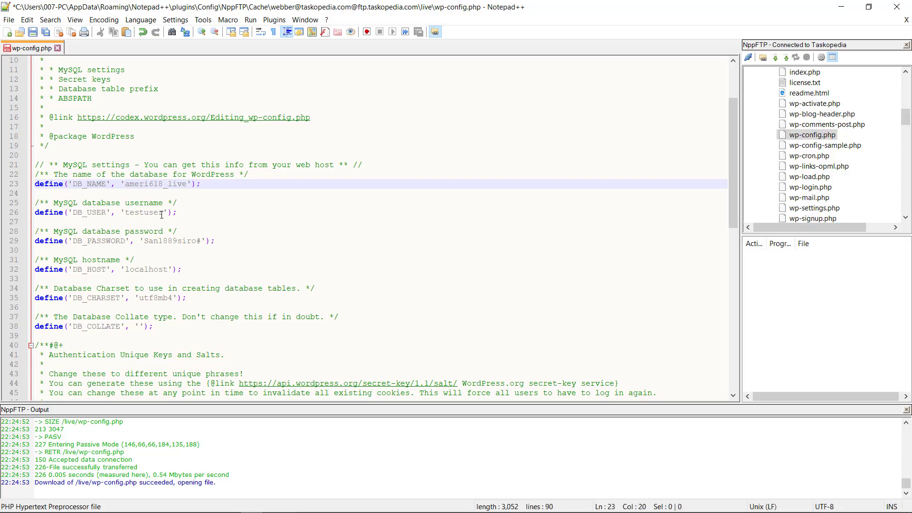
left_click_drag(162, 213, 124, 214)
key("ctrl+v")
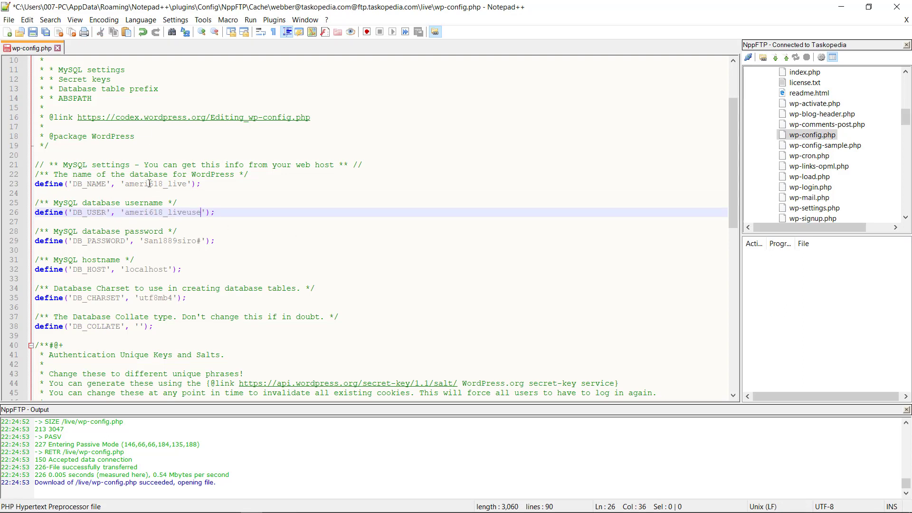
Save wp-config.php so NppFTP uploads it to /live on the server.
left_click(33, 35)
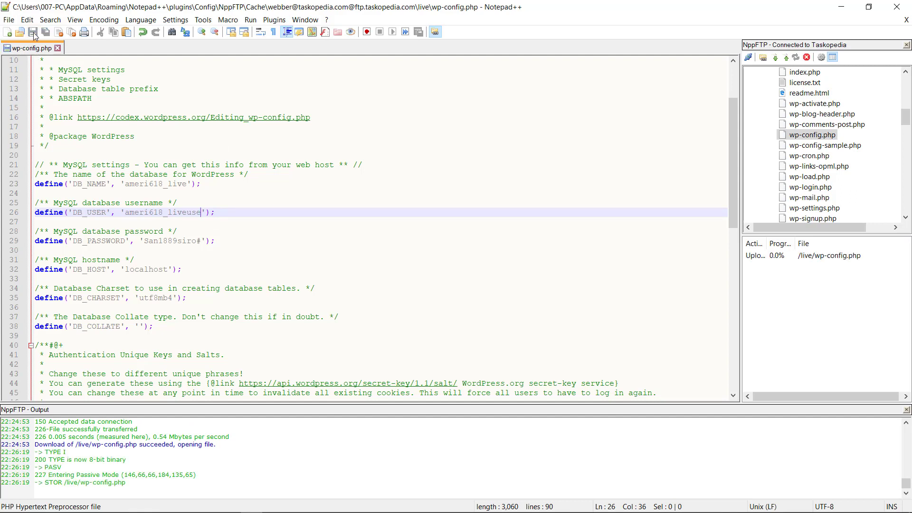
mouse_move(195, 509)
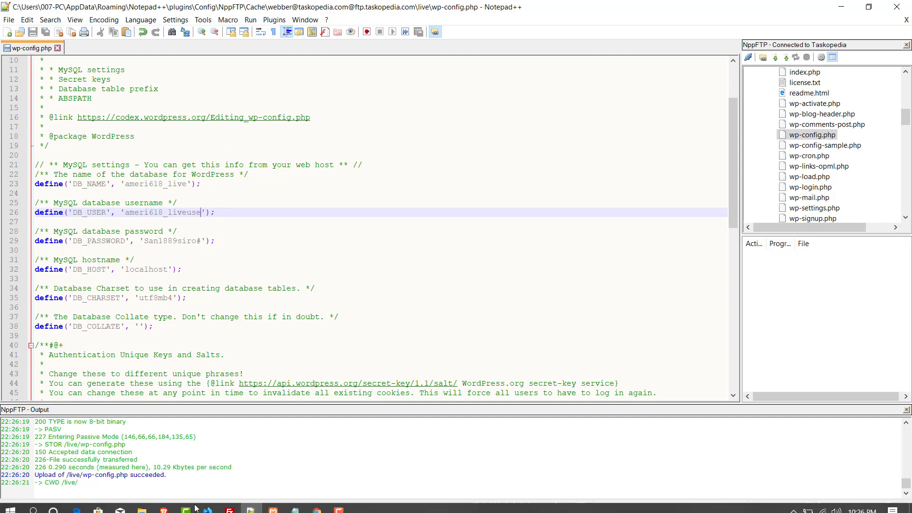
left_click(164, 505)
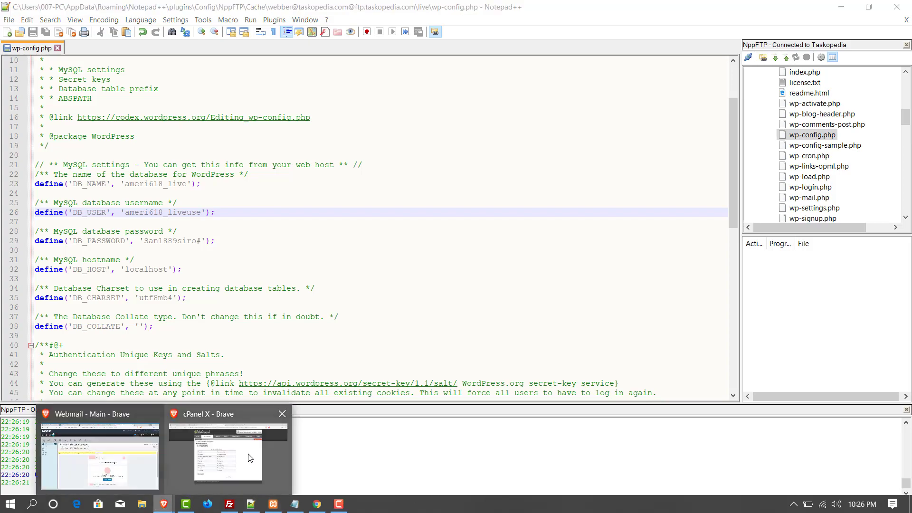
left_click(250, 457)
Reload the live site and compare it with the local testsite.com copy.
left_click(219, 6)
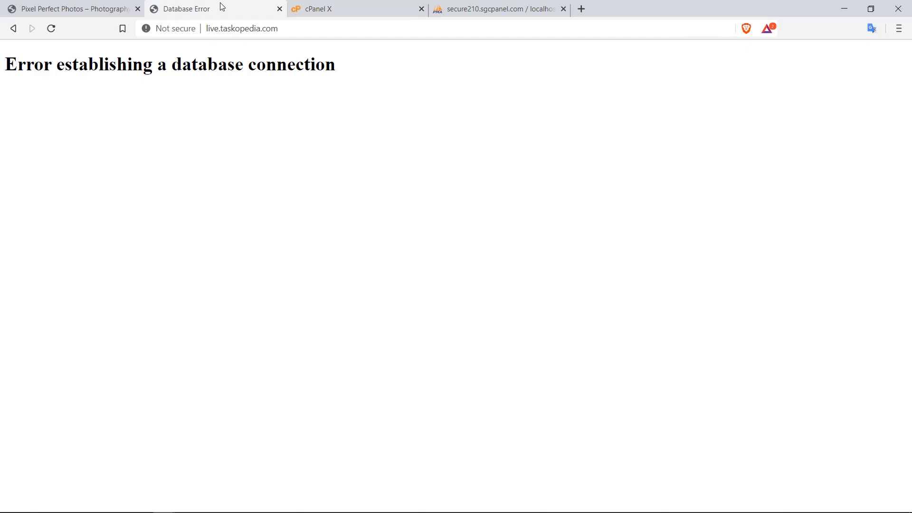
left_click(50, 34)
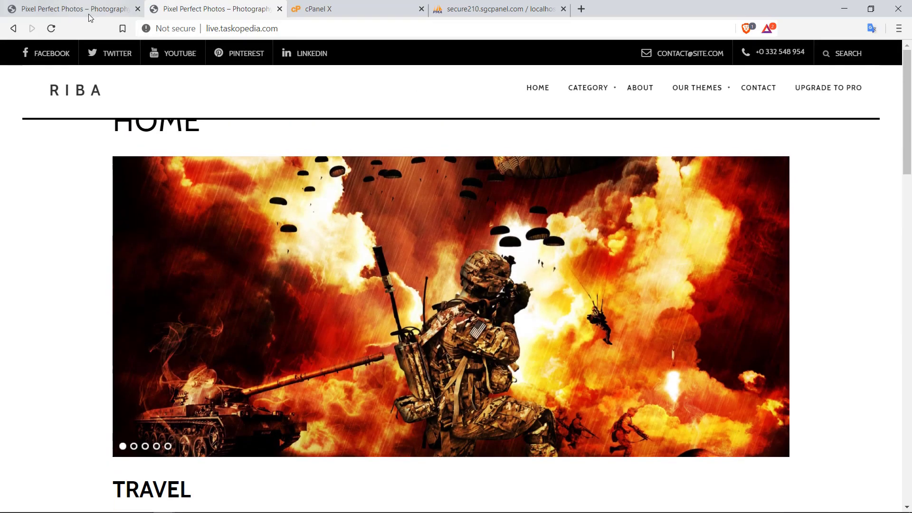
left_click(76, 9)
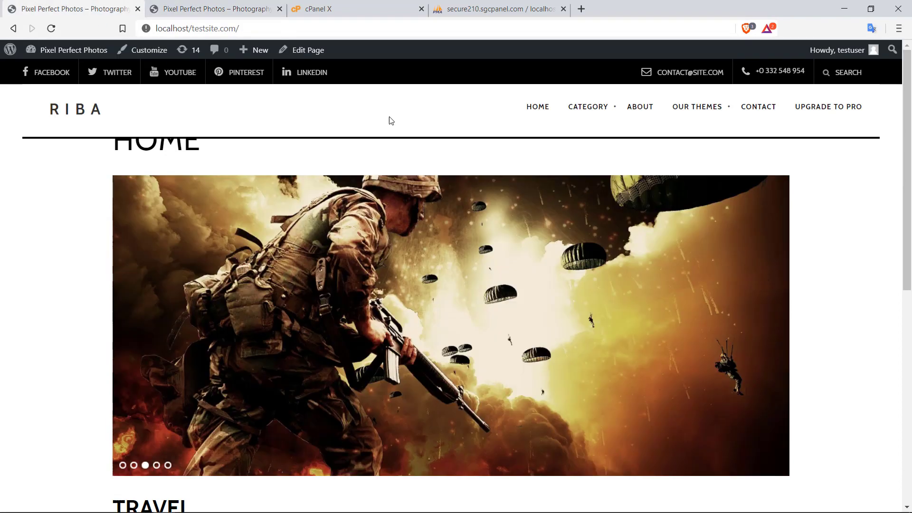
left_click(212, 11)
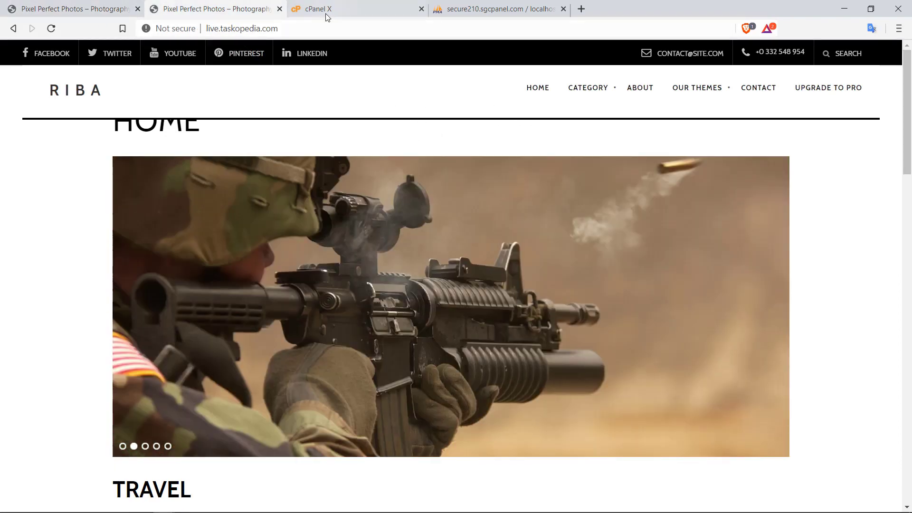
Append /wp-admin to the live site's address.
key("ctrl+l")
key("End")
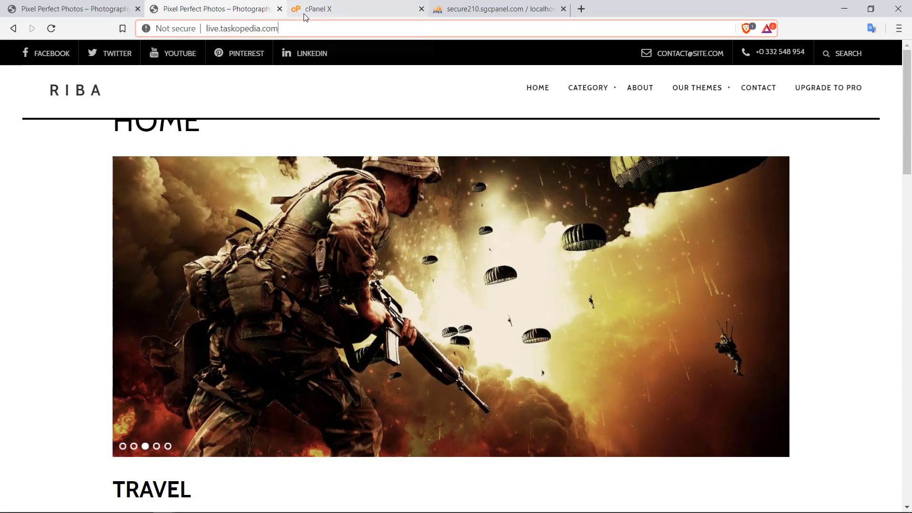
type("/wp-adm")
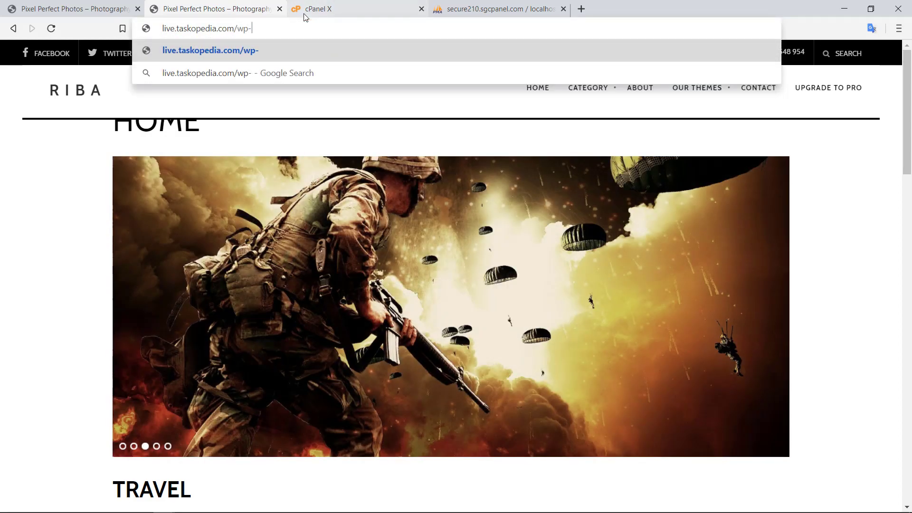
type("in")
Log in to live.taskopedia.com/wp-admin with the WordPress username and password.
key("Return")
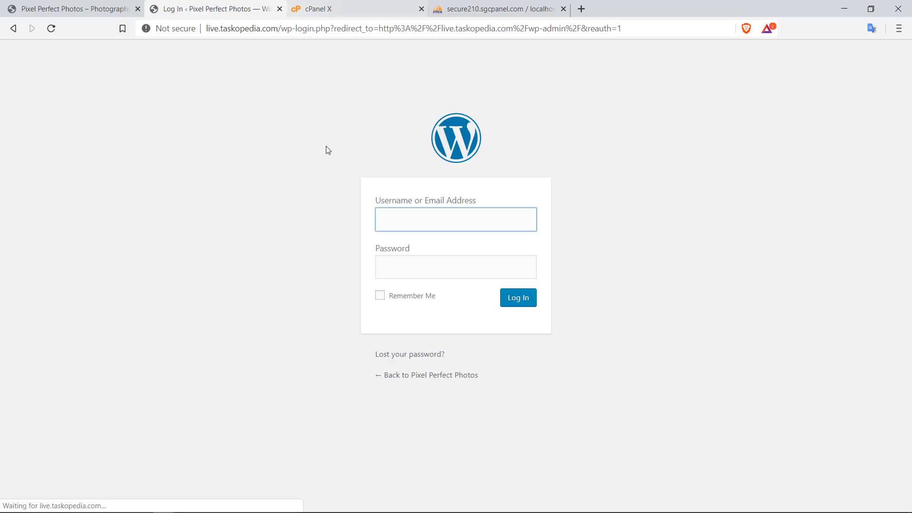
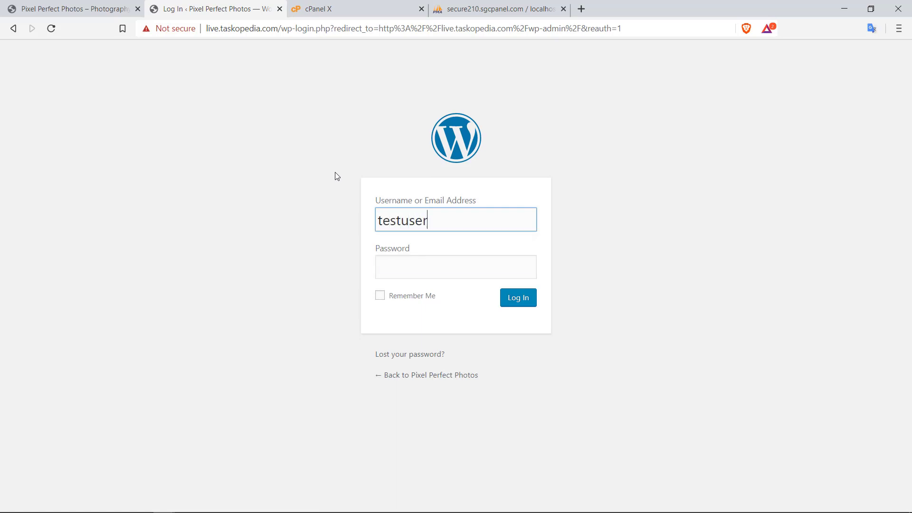
key("Tab")
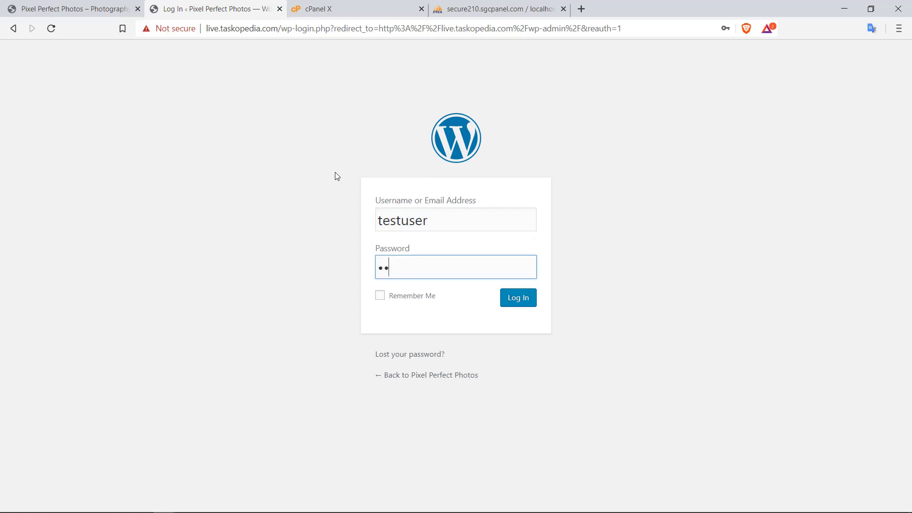
key("Return")
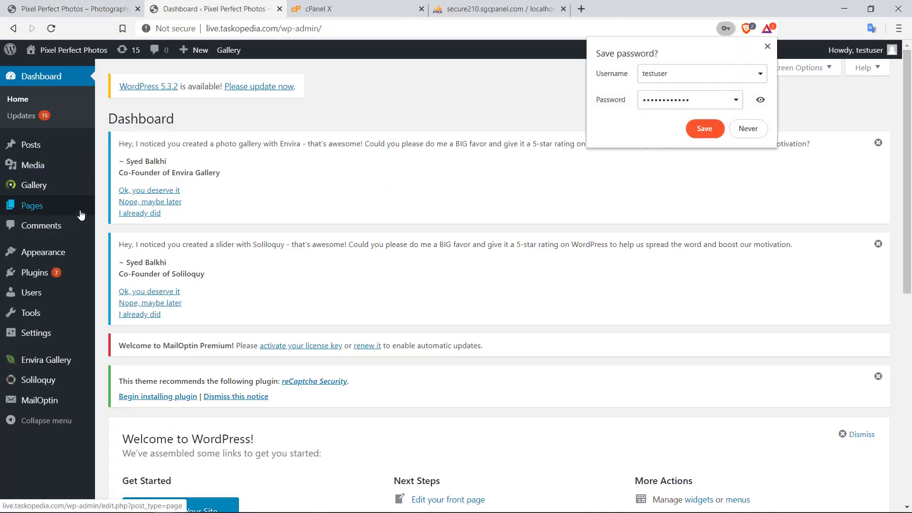
Save the live site's WordPress General Settings.
mouse_move(56, 339)
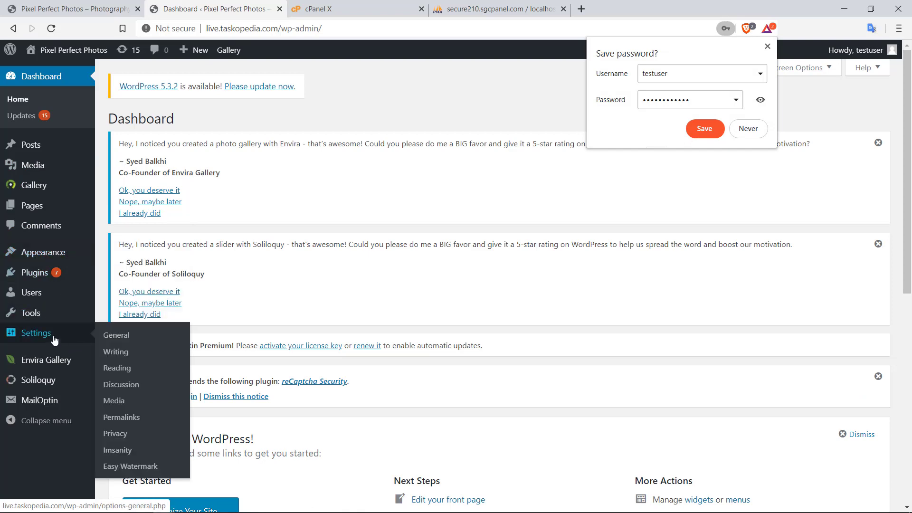
left_click(139, 339)
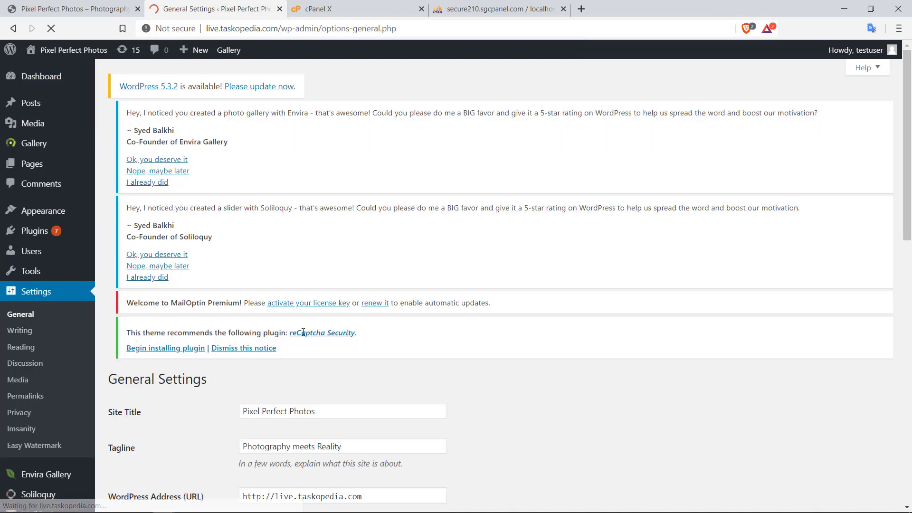
scroll(660, 288, "down", 10)
scroll(662, 288, "down", 5)
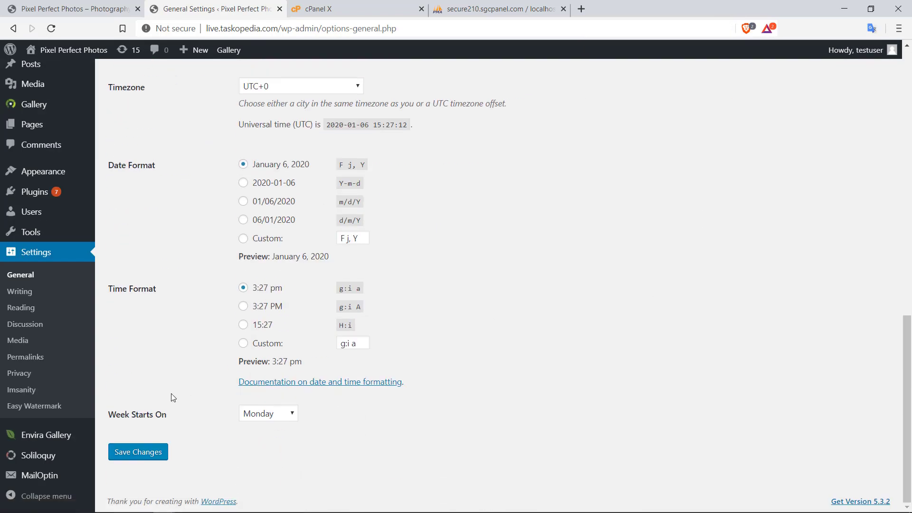
left_click(135, 451)
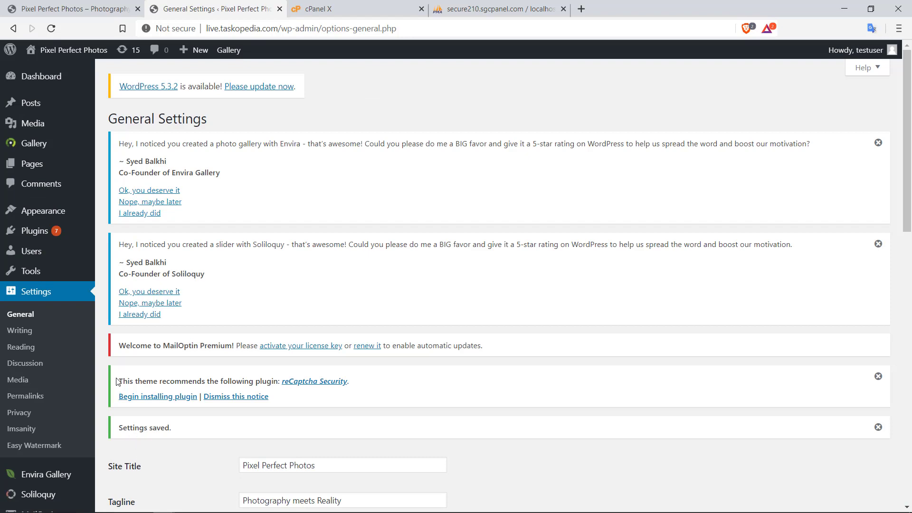
Set the permalink structure to Post name (/%postname%/) and save it.
left_click(41, 400)
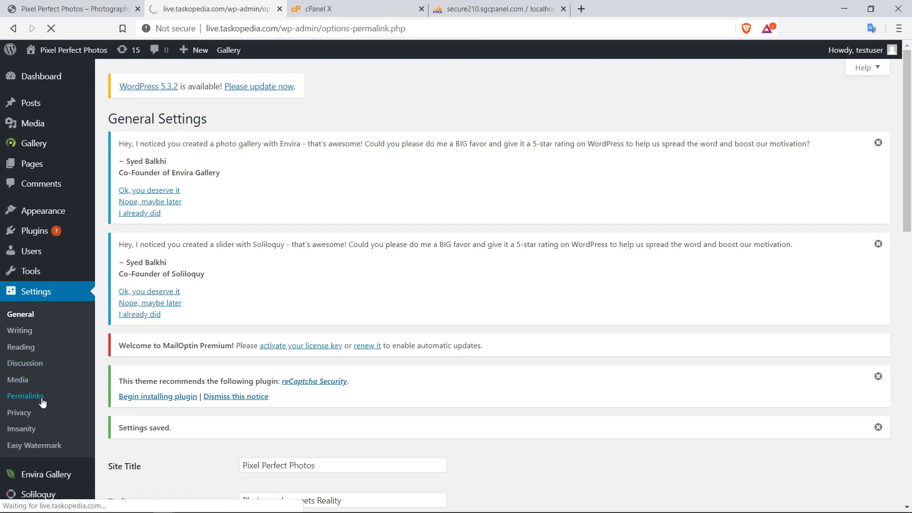
scroll(424, 284, "down", 5)
scroll(424, 281, "down", 4)
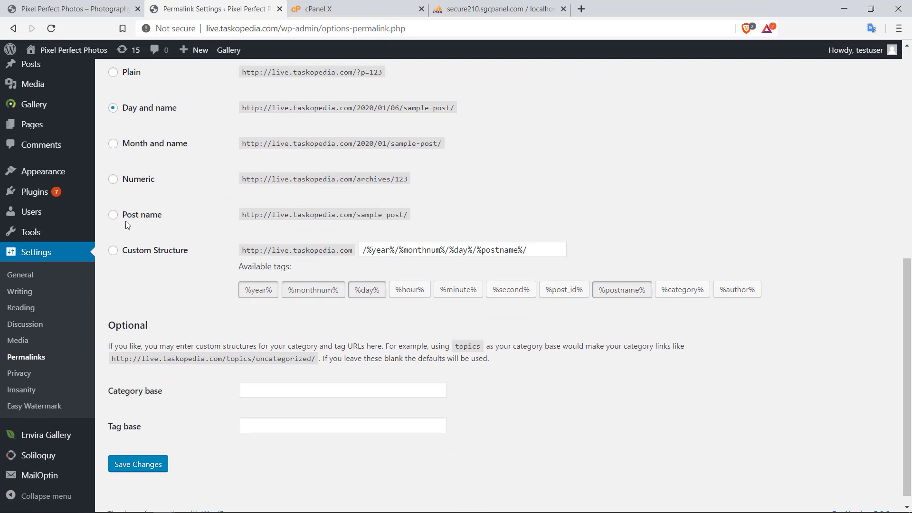
left_click(112, 216)
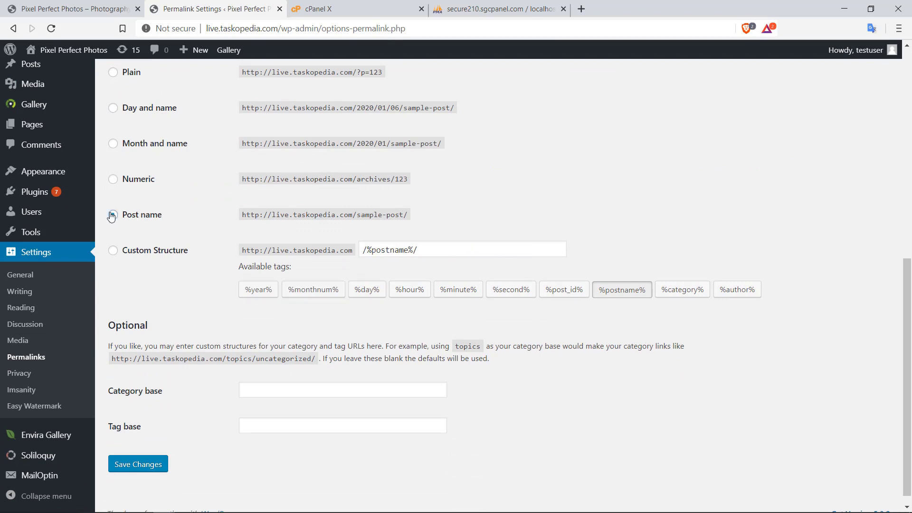
left_click(148, 467)
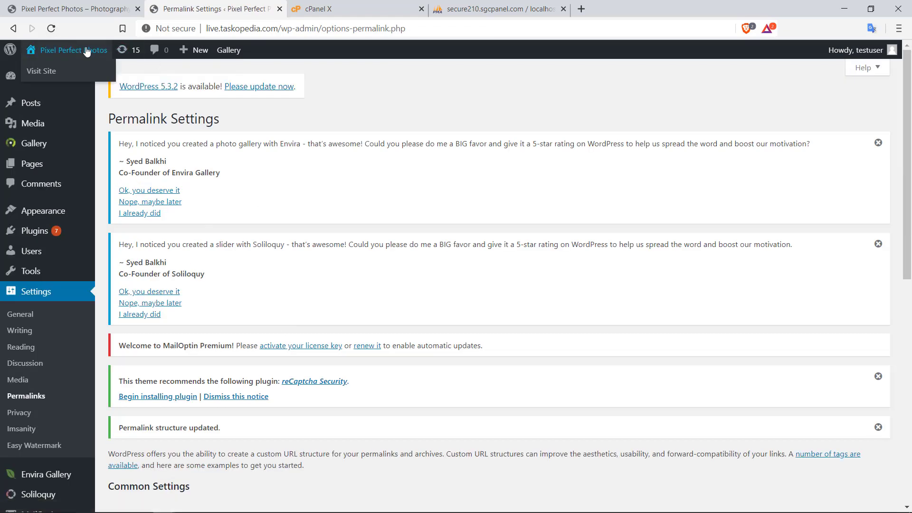
View the live homepage, scrolling down through the slider and travel photo grid and back up.
left_click(87, 51)
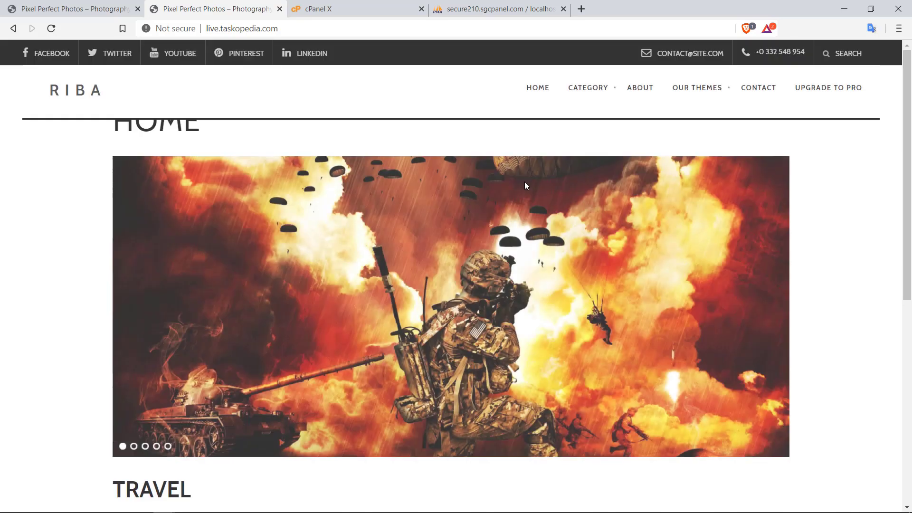
scroll(663, 169, "down", 14)
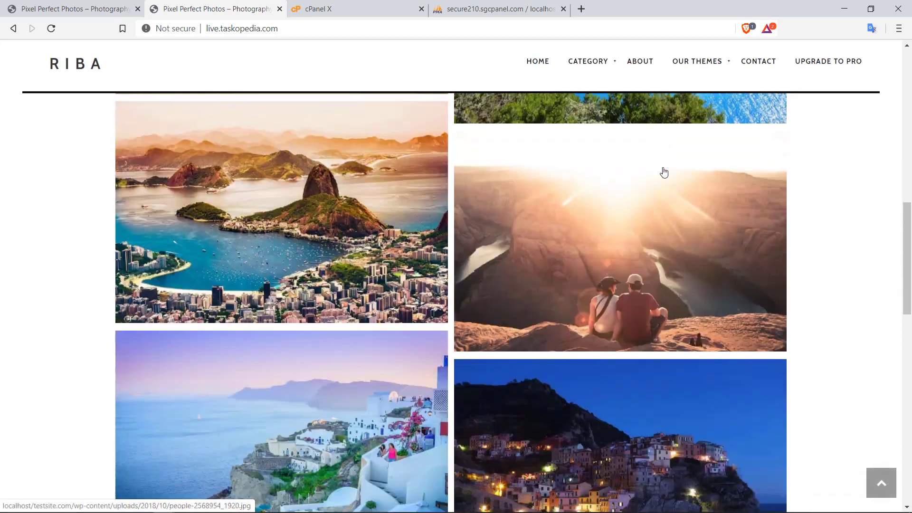
scroll(664, 172, "down", 10)
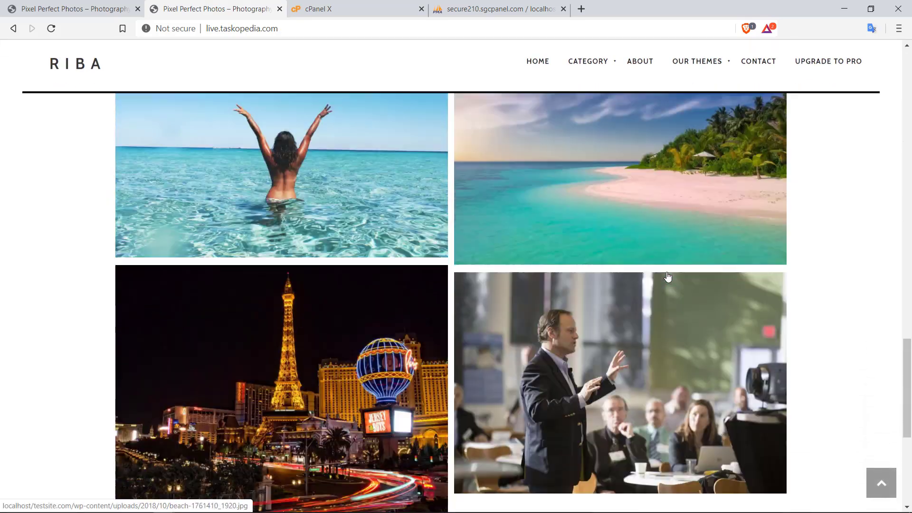
scroll(668, 277, "down", 5)
scroll(667, 277, "up", 13)
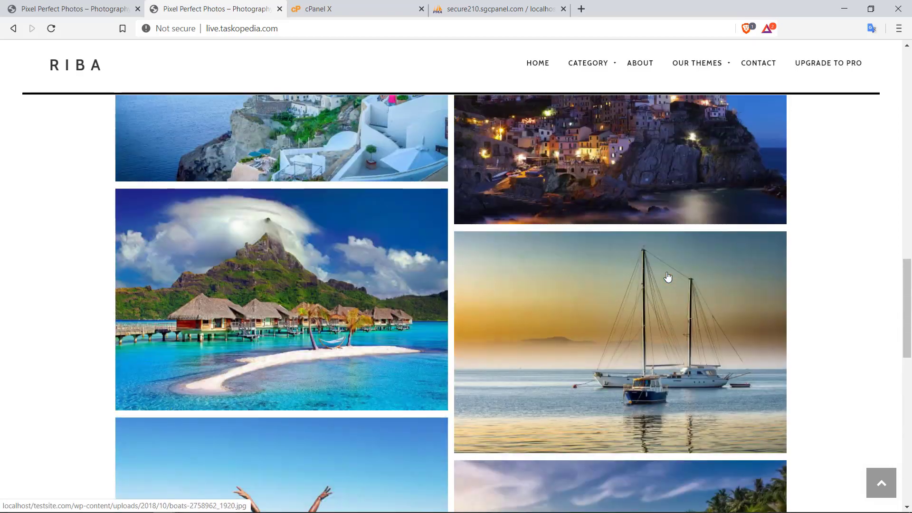
scroll(667, 273, "up", 12)
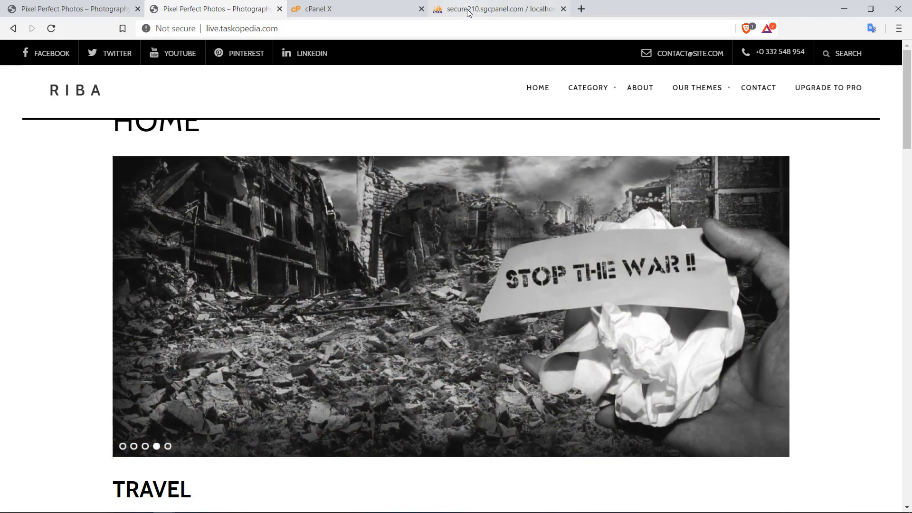
Open the SQL query editor for the ameri618_live database in phpMyAdmin.
left_click(467, 10)
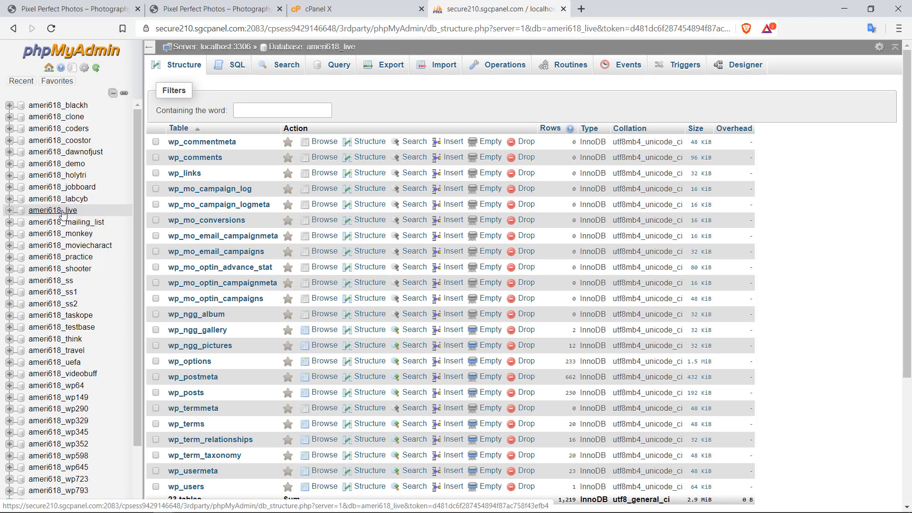
left_click(62, 212)
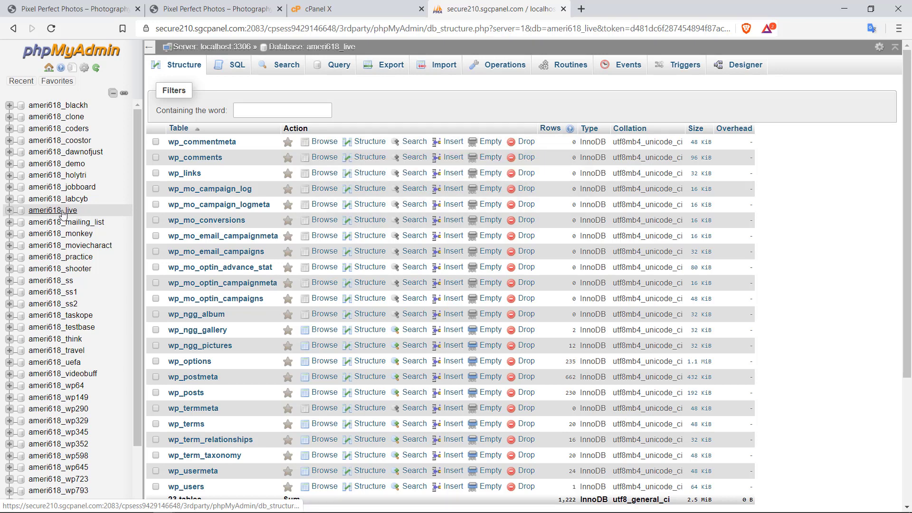
left_click(239, 69)
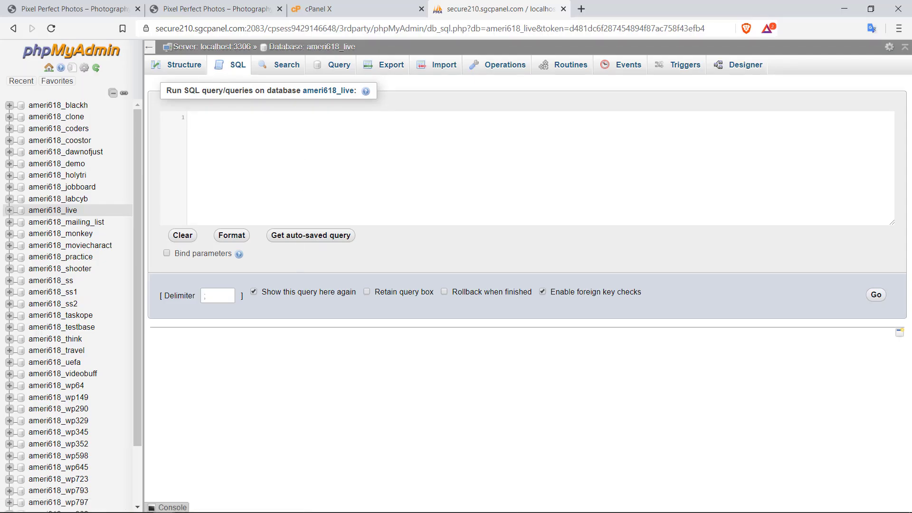
Copy the full UPDATE wp_posts query, which replaces 'localhost/test/' with the live URL, from Notepad.
left_click(294, 503)
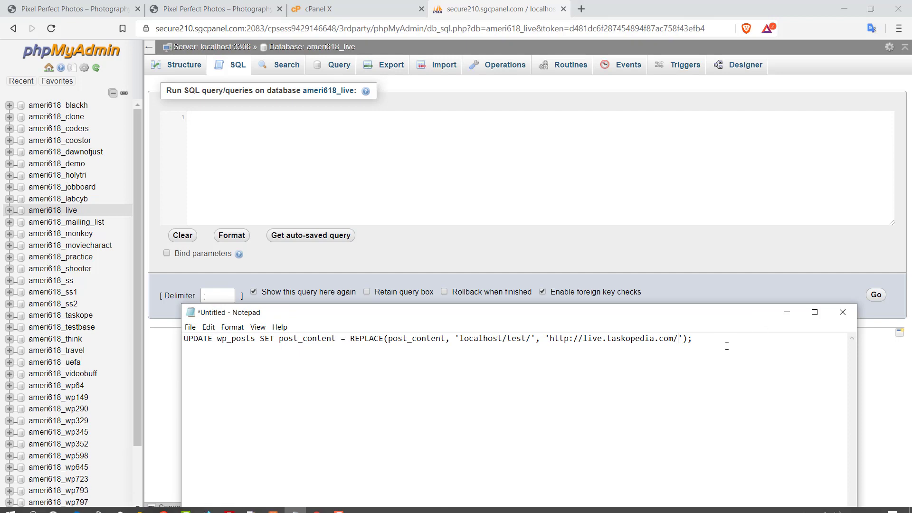
left_click_drag(725, 340, 185, 340)
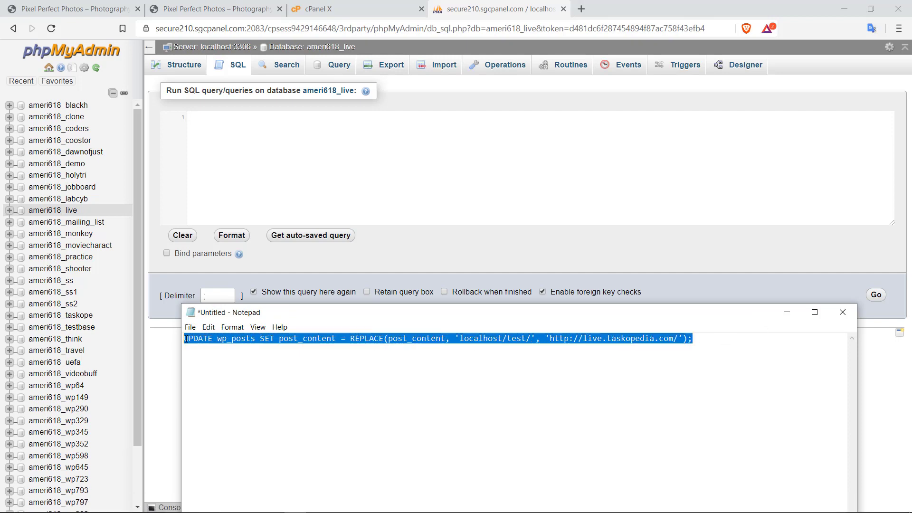
right_click(193, 339)
left_click(226, 373)
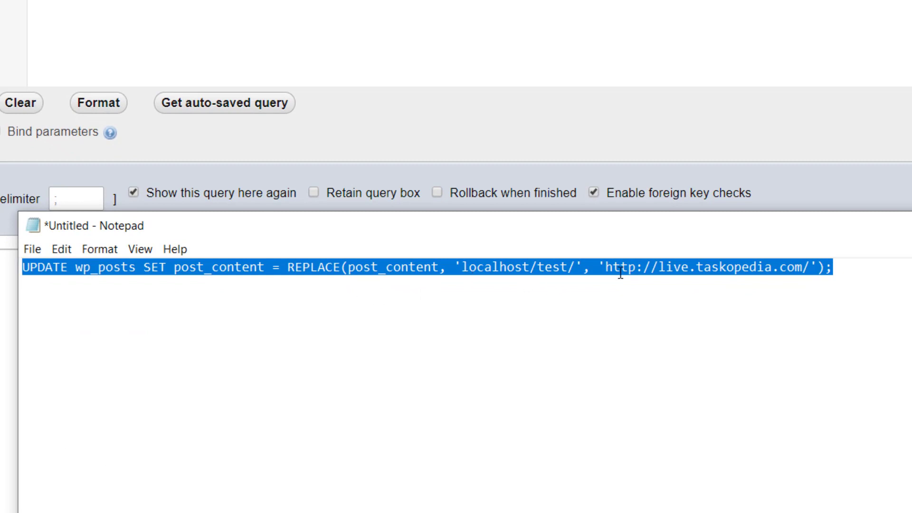
left_click(607, 269)
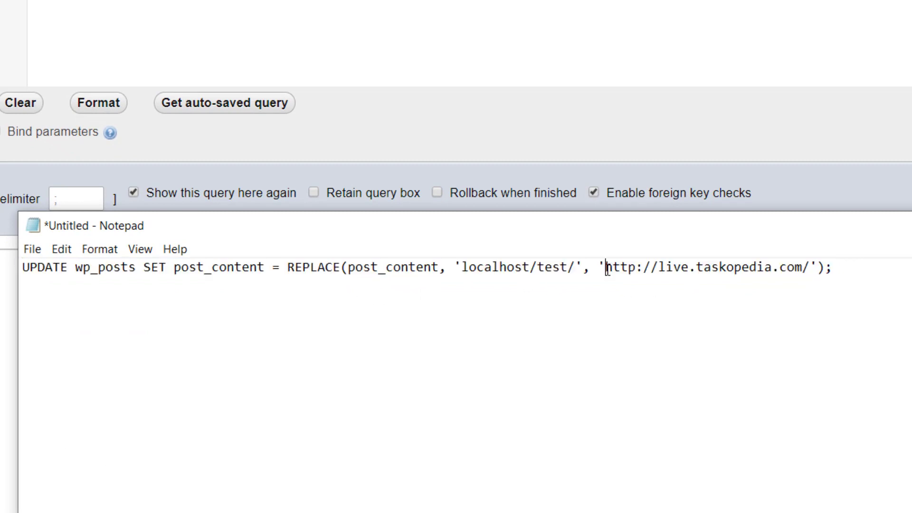
left_click_drag(607, 269, 812, 270)
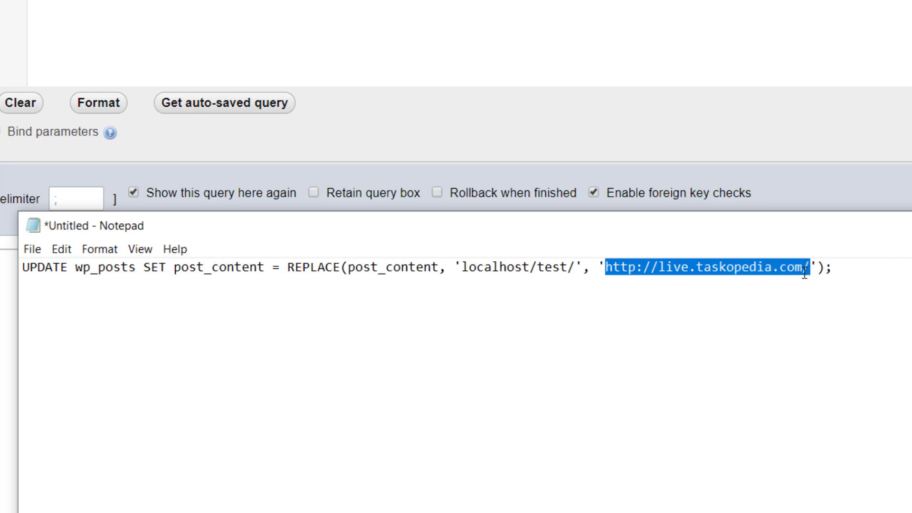
left_click(804, 268)
left_click_drag(849, 267, 22, 244)
right_click(163, 268)
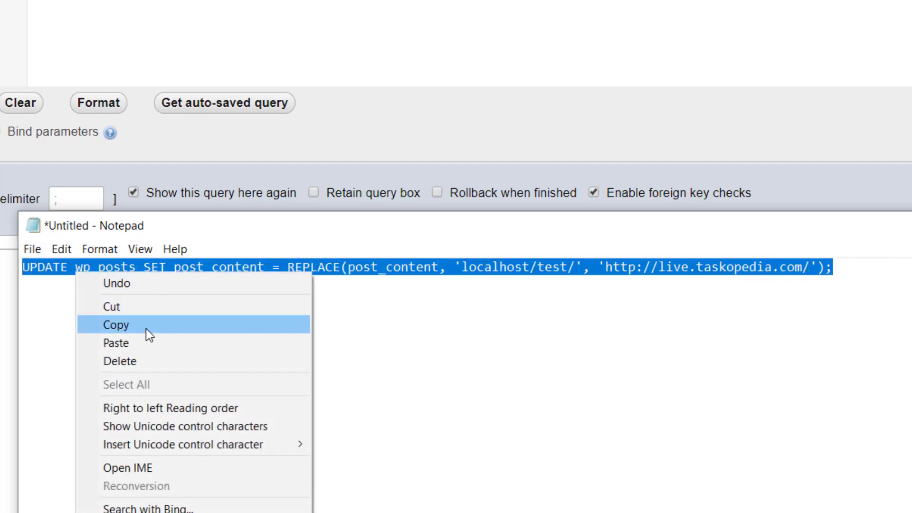
left_click(145, 326)
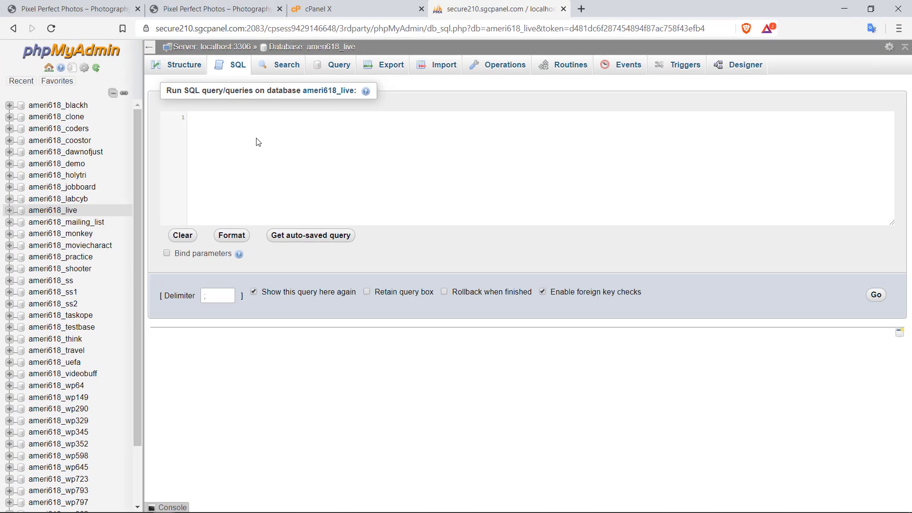
Paste and run the UPDATE wp_posts query (0 rows affected), then return to the live homepage.
key("ctrl+v")
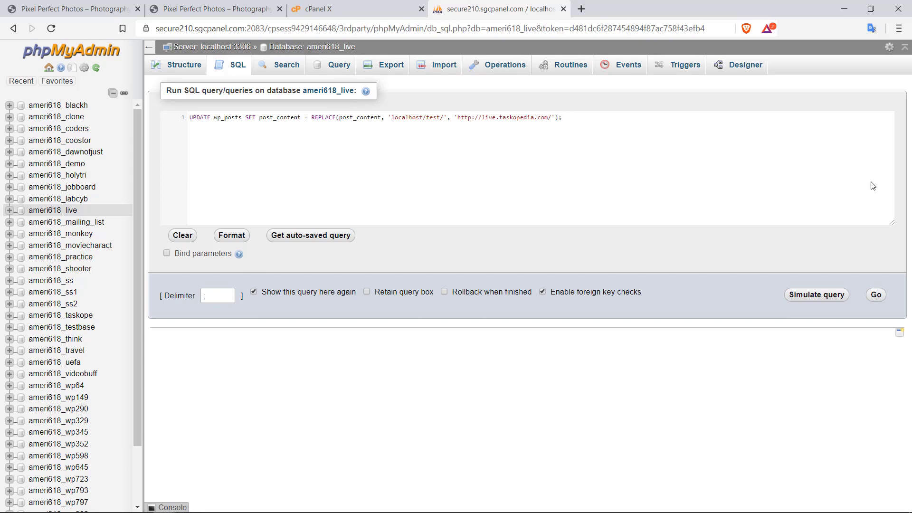
left_click(876, 296)
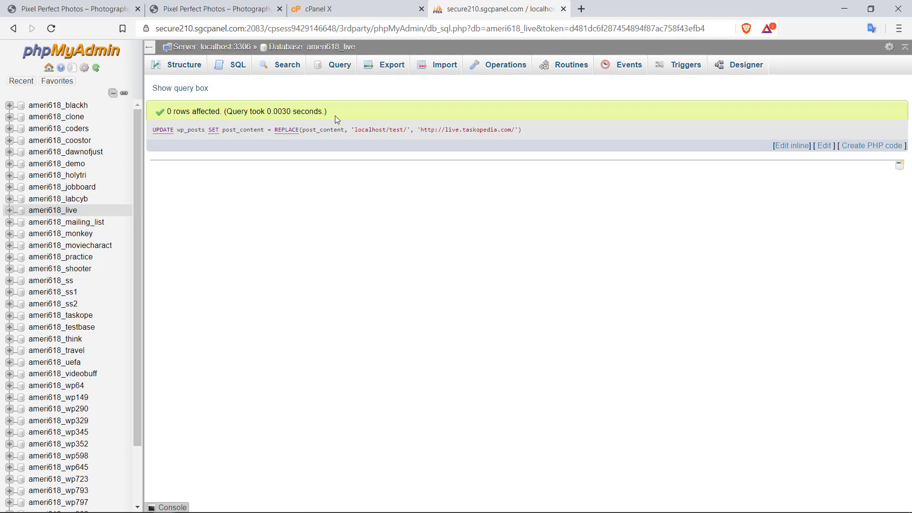
left_click(242, 9)
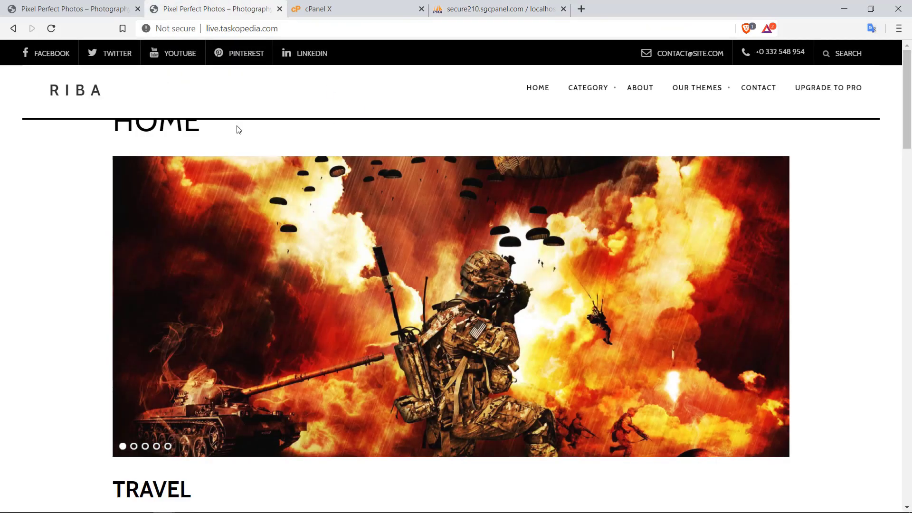
Reload the live homepage and check that the TRAVEL grid still displays correctly.
left_click(51, 29)
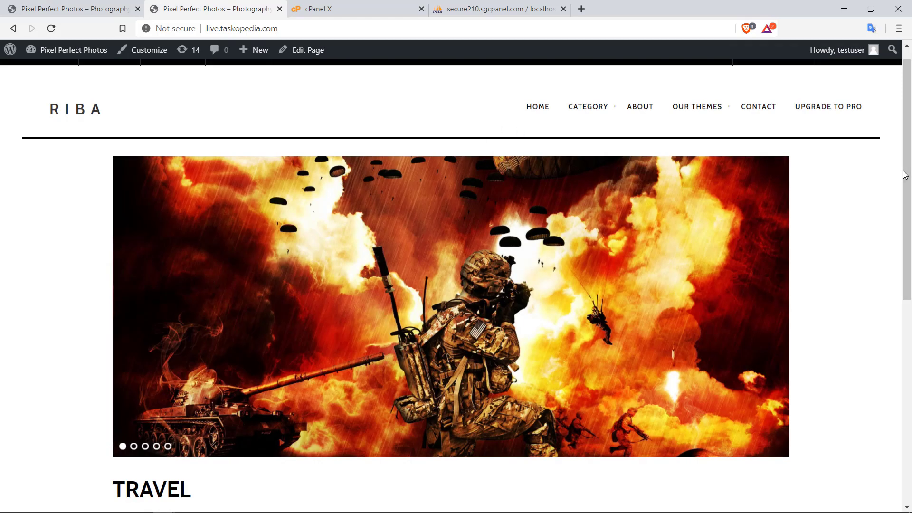
scroll(721, 172, "down", 6)
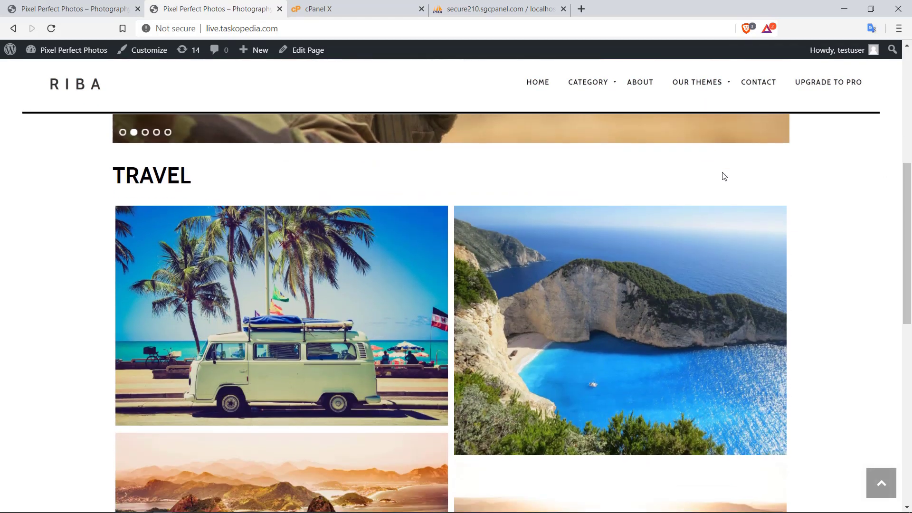
scroll(766, 204, "up", 7)
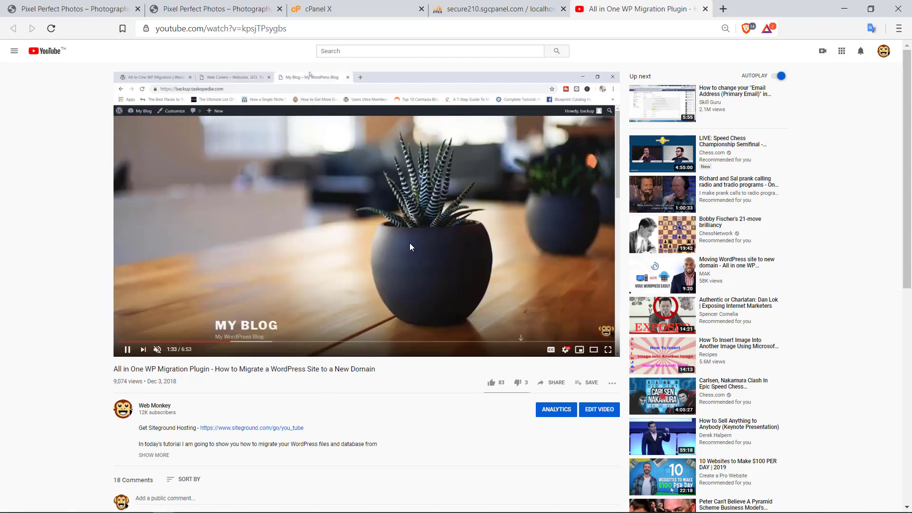
Look over the YouTube tutorial's comments, then return to the local testsite.com Pixel Perfect Photos homepage.
scroll(410, 247, "down", 3)
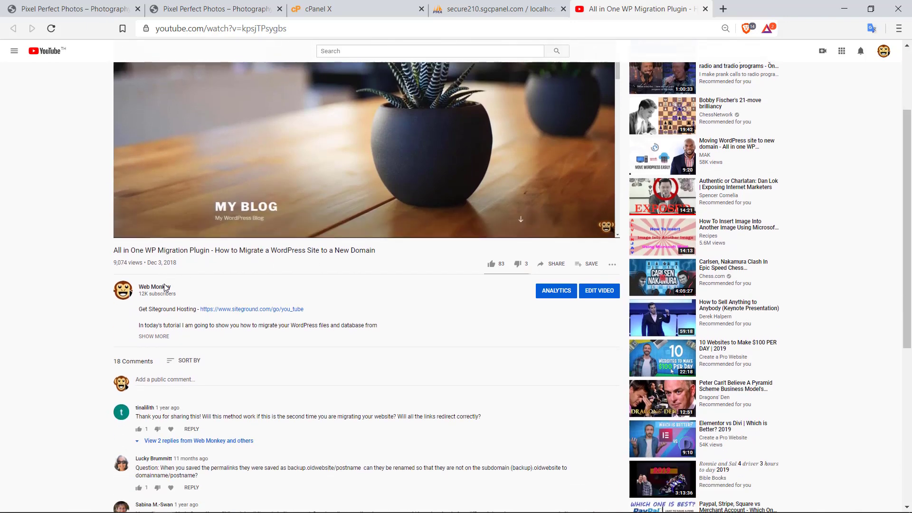
scroll(128, 253, "up", 1)
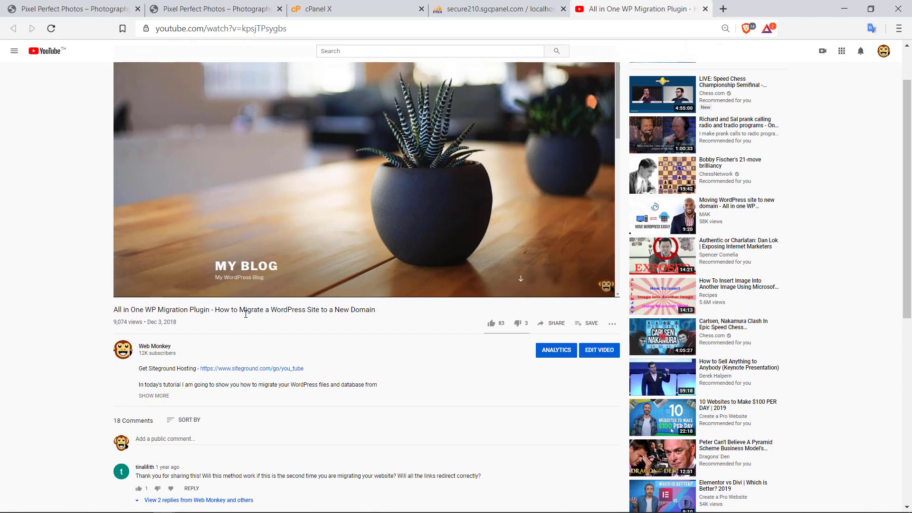
scroll(306, 316, "up", 1)
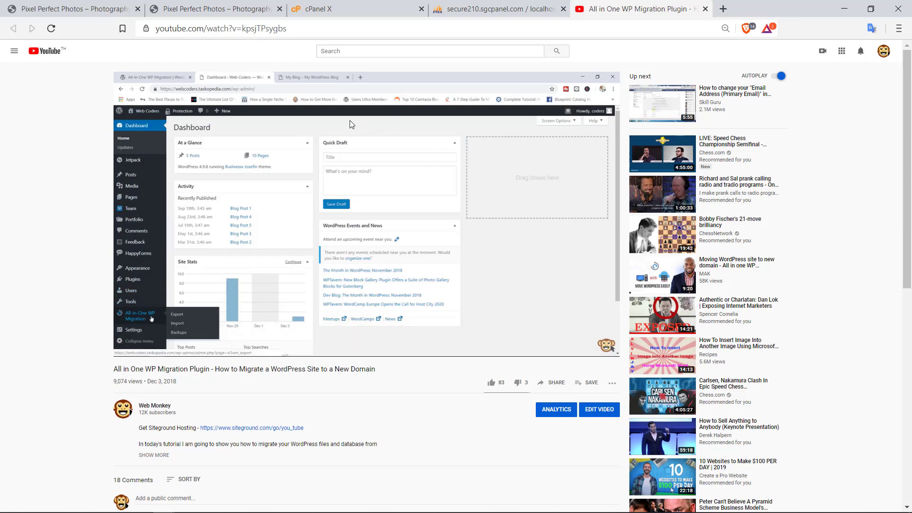
left_click(65, 6)
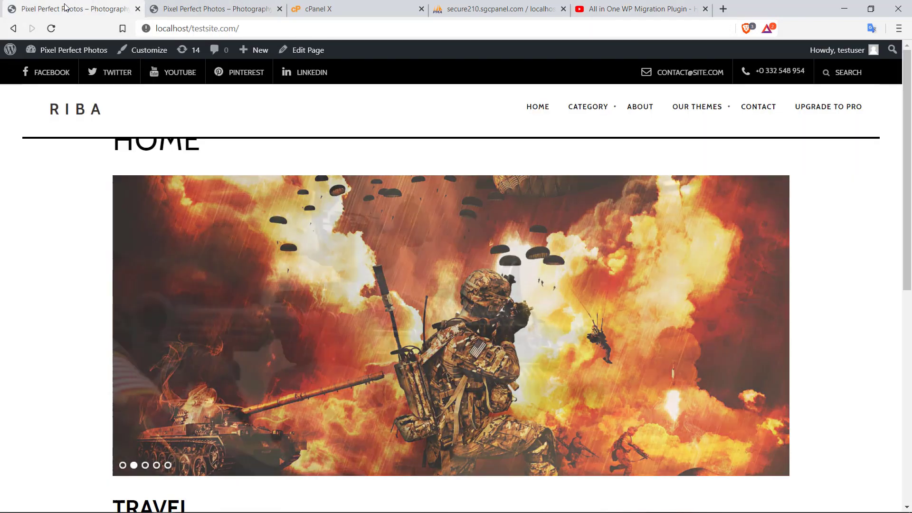